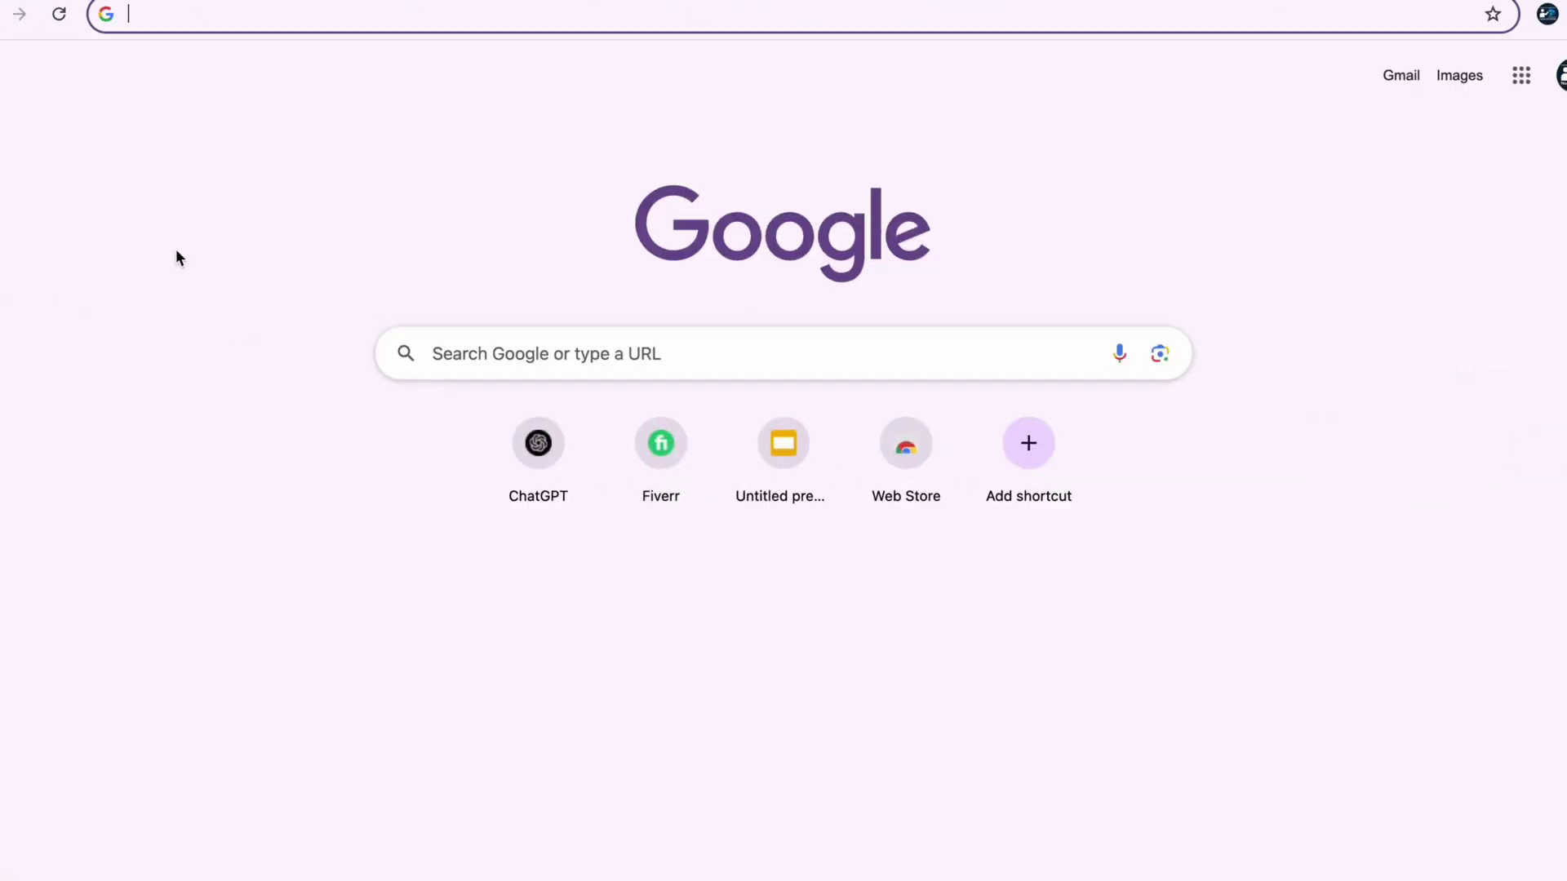
- Search Google for 'vidmage ai' and open the vidmage.ai website
{"action": "type", "text": "vidmage ai"}
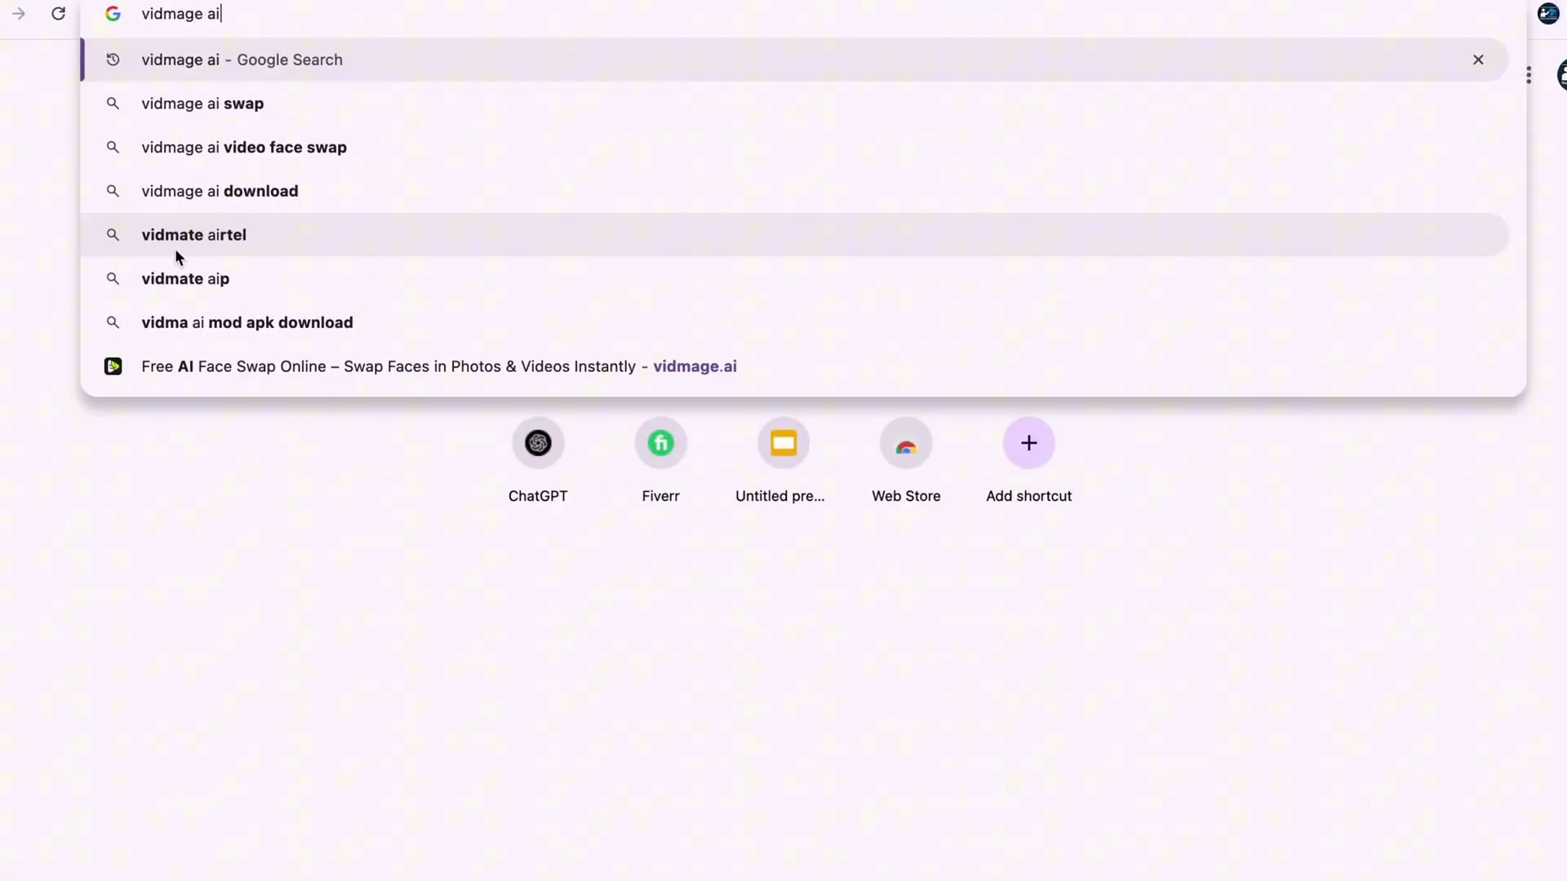
{"action": "key", "text": "Return"}
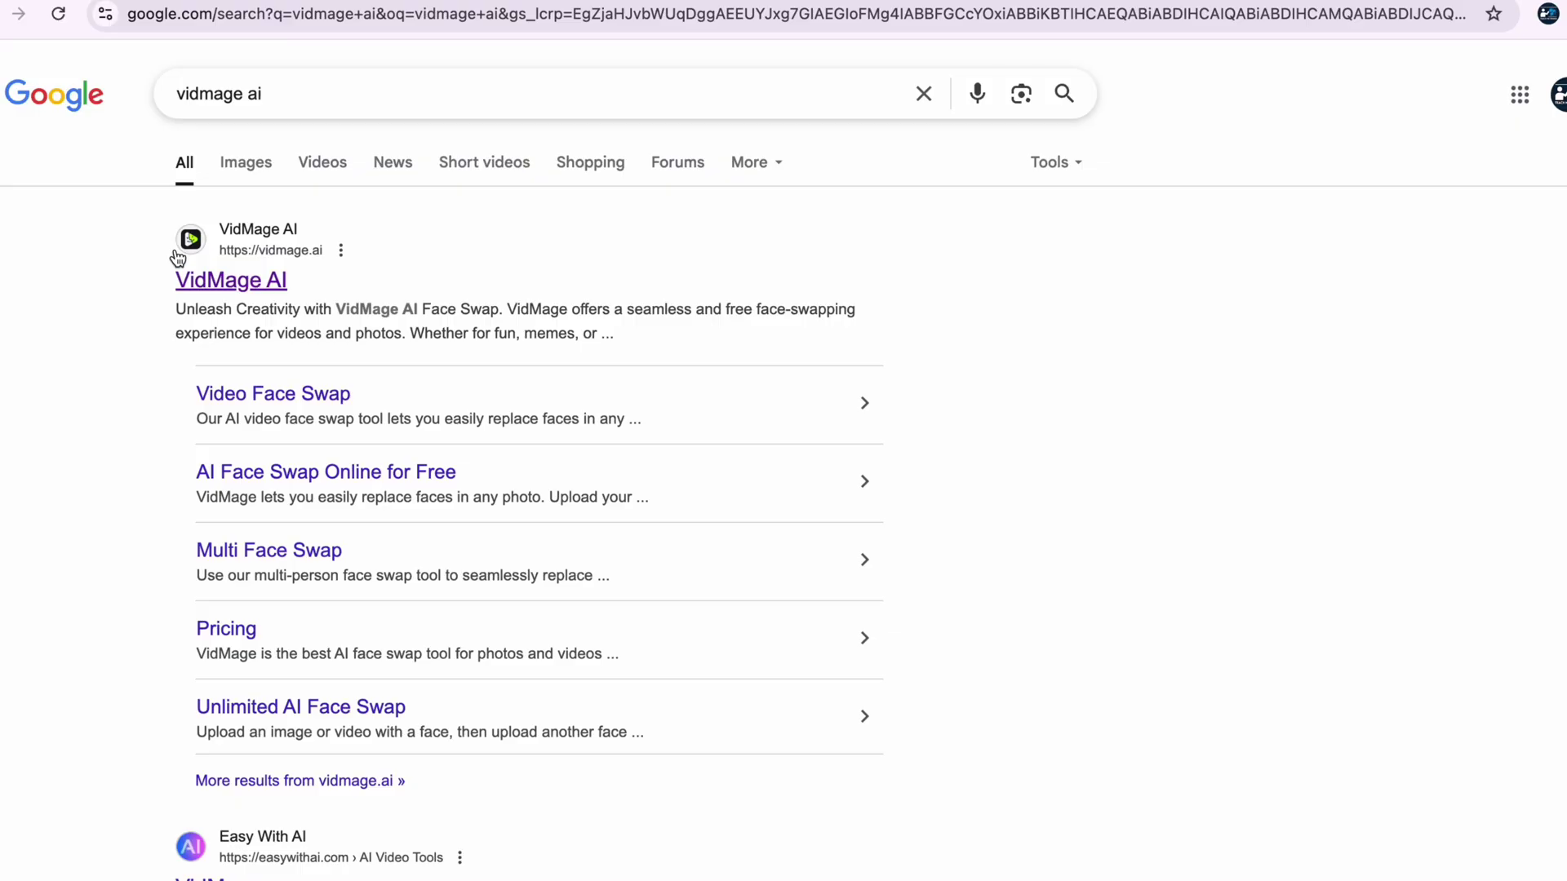
{"action": "left_click", "coordinate": [218, 280]}
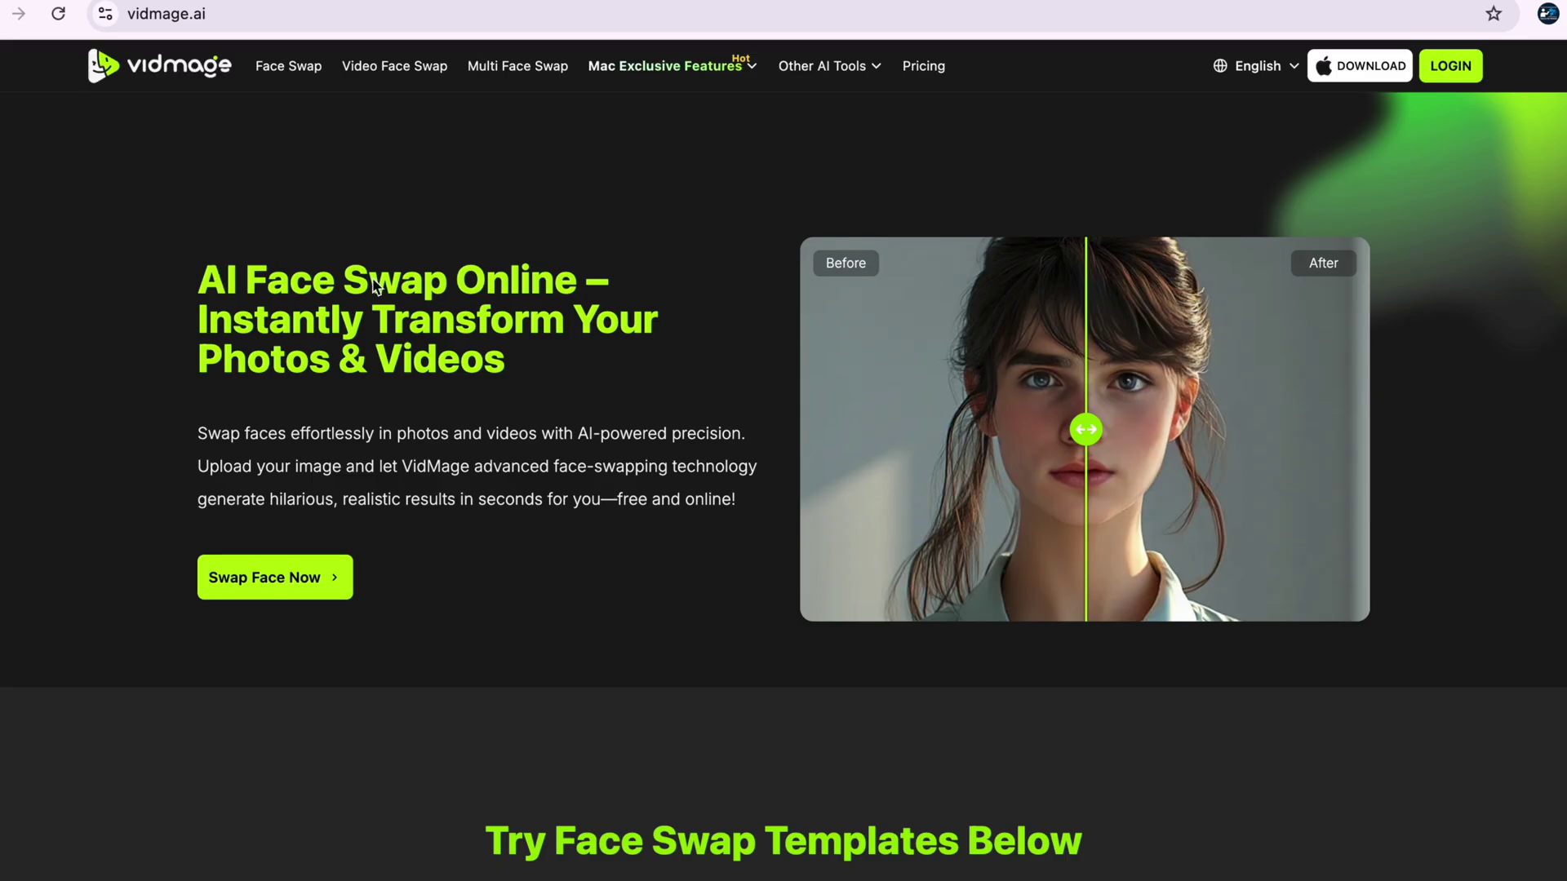
- Log in to VidMage AI with a Google account and approve the sign-in
{"action": "left_click", "coordinate": [1438, 65]}
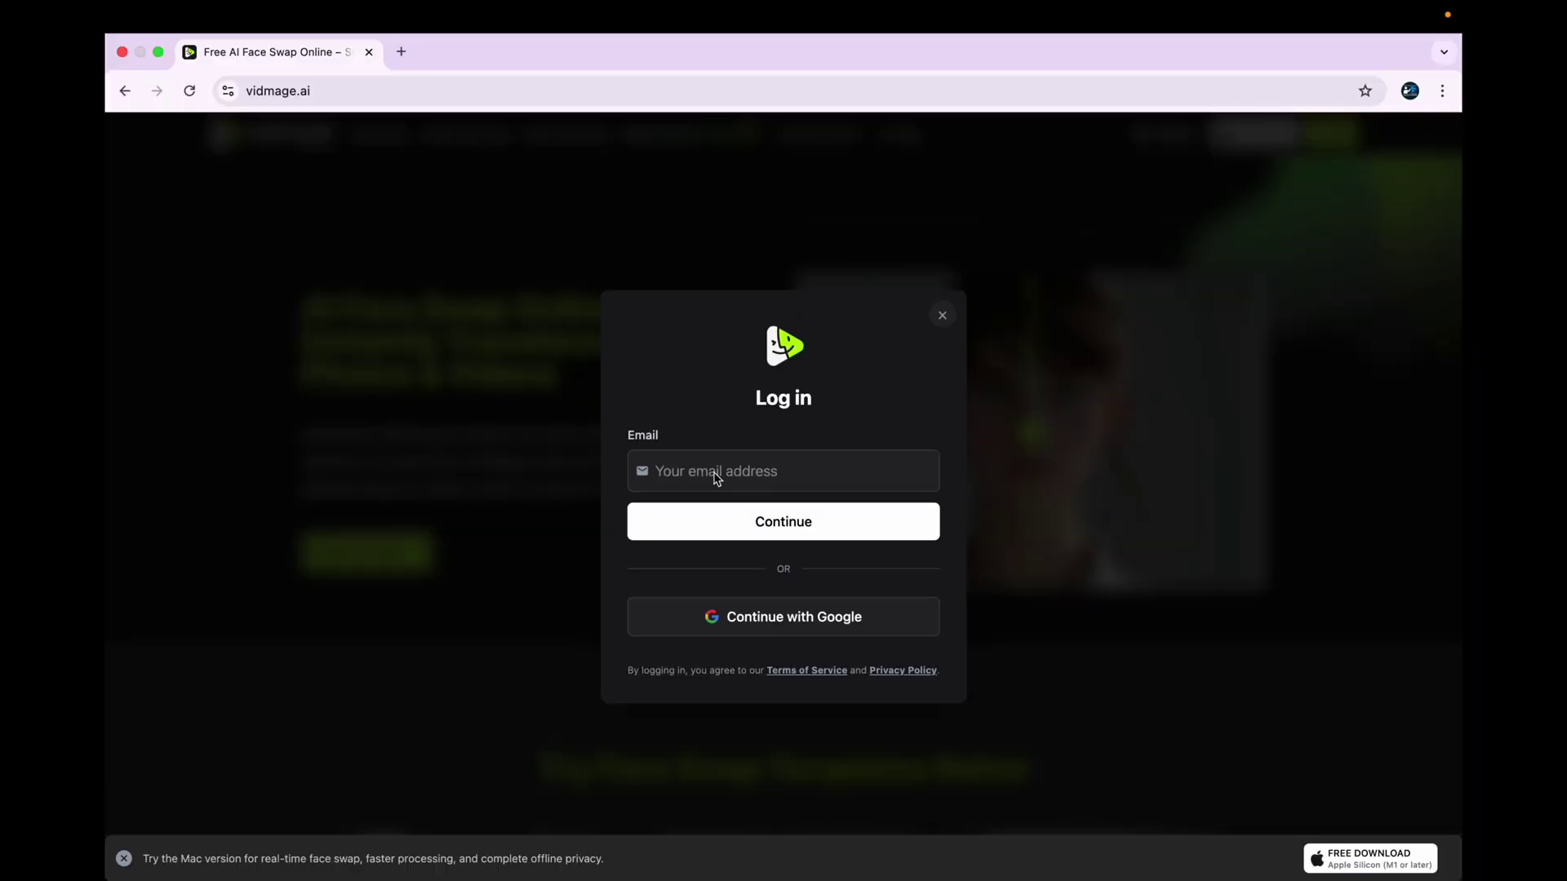
{"action": "left_click", "coordinate": [717, 479]}
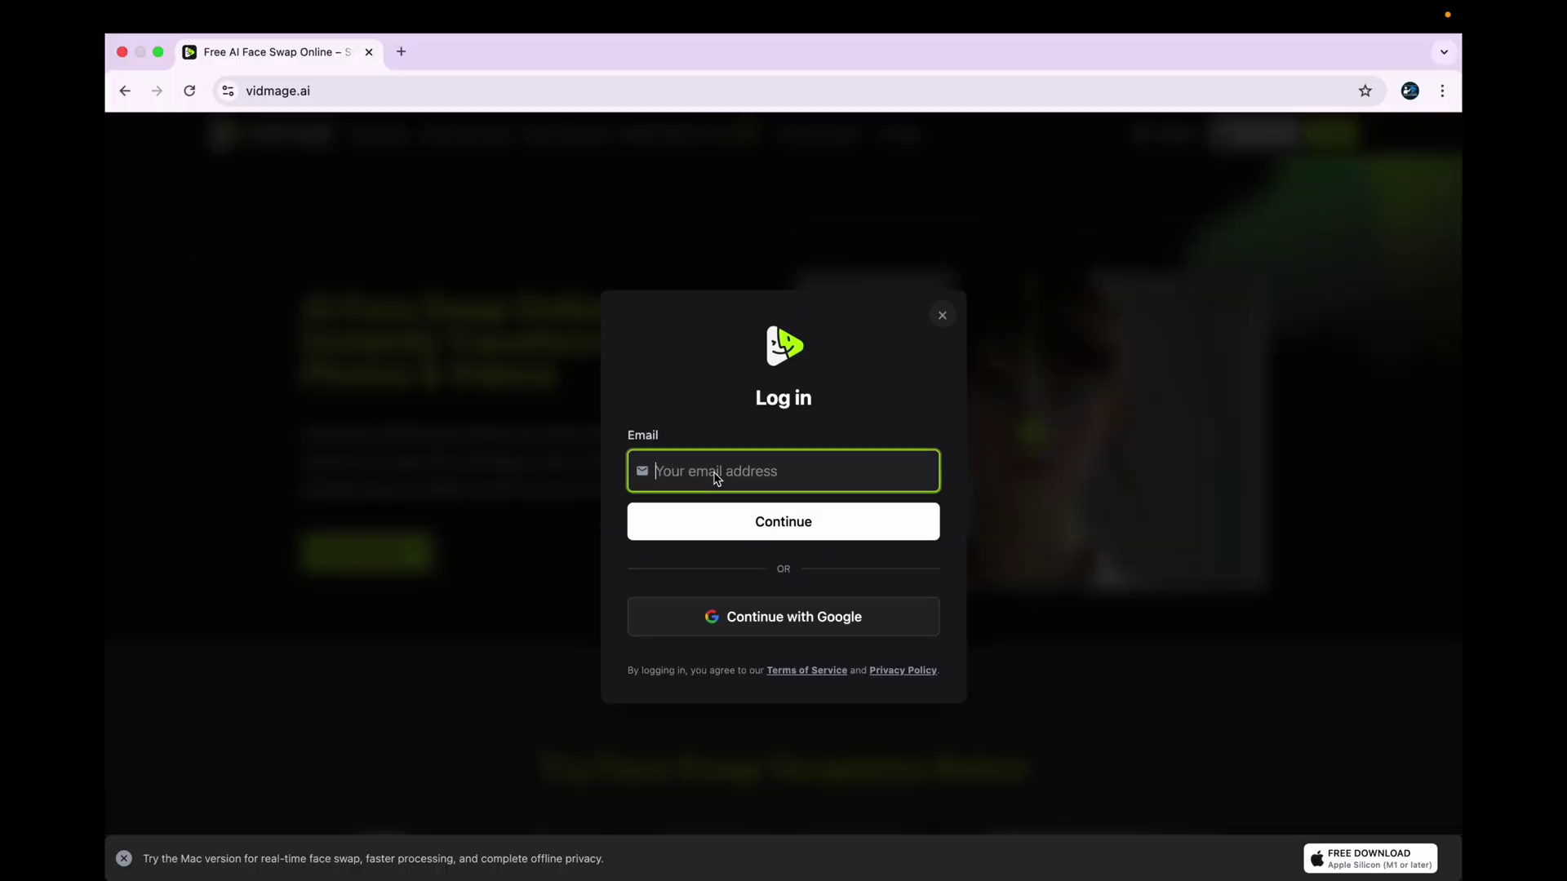
{"action": "left_click", "coordinate": [759, 608]}
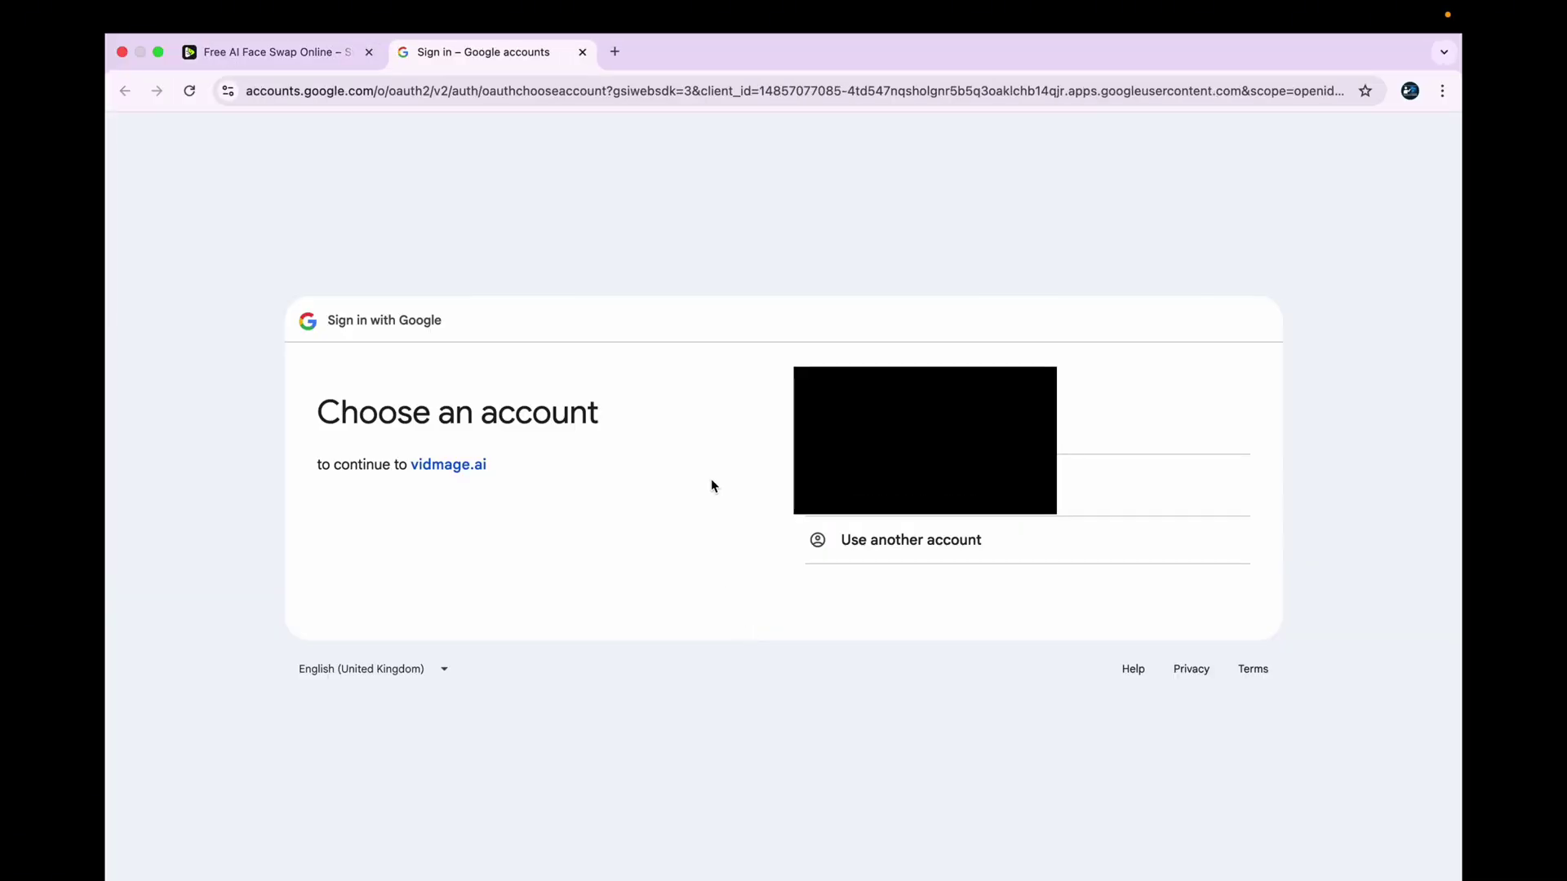
{"action": "left_click", "coordinate": [1085, 424]}
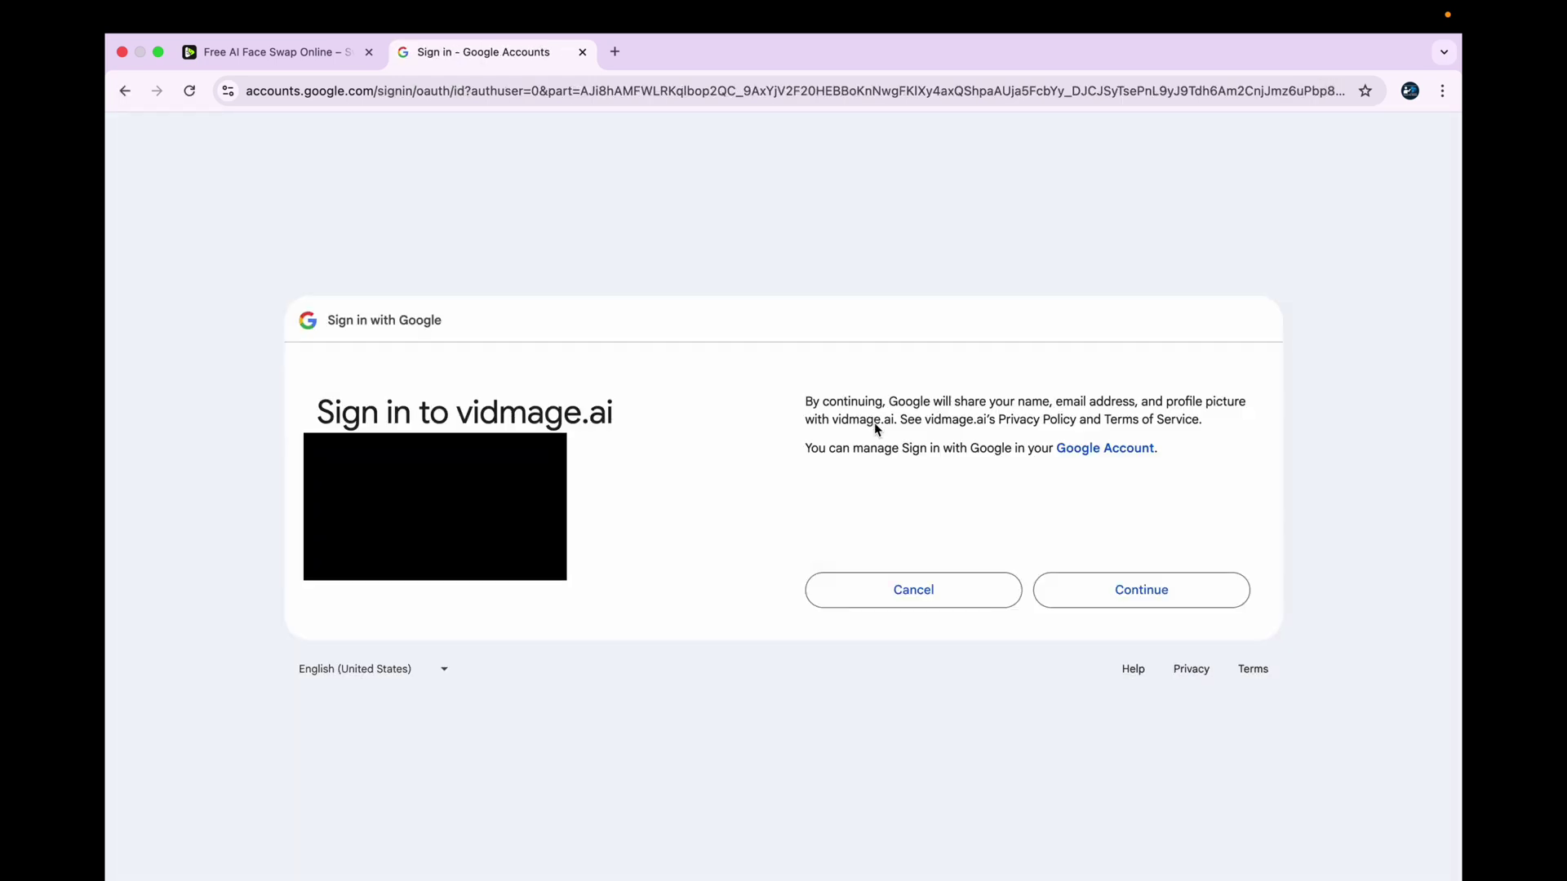
{"action": "left_click", "coordinate": [1077, 593]}
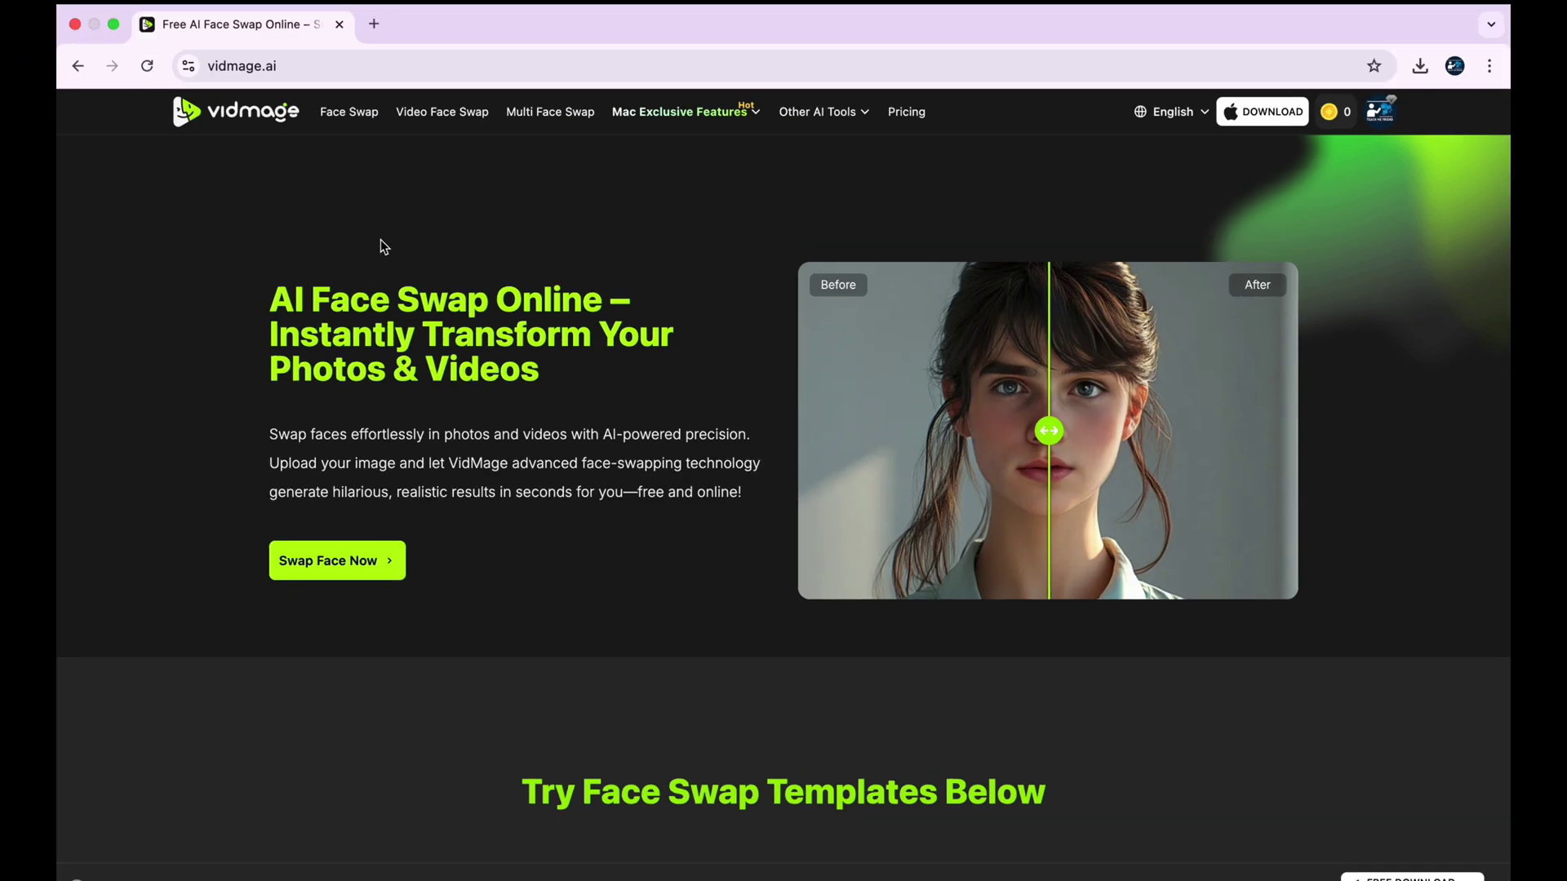
- In Face Swap, upload bush.jpeg, the flag portrait, as the original image
{"action": "left_click", "coordinate": [357, 121]}
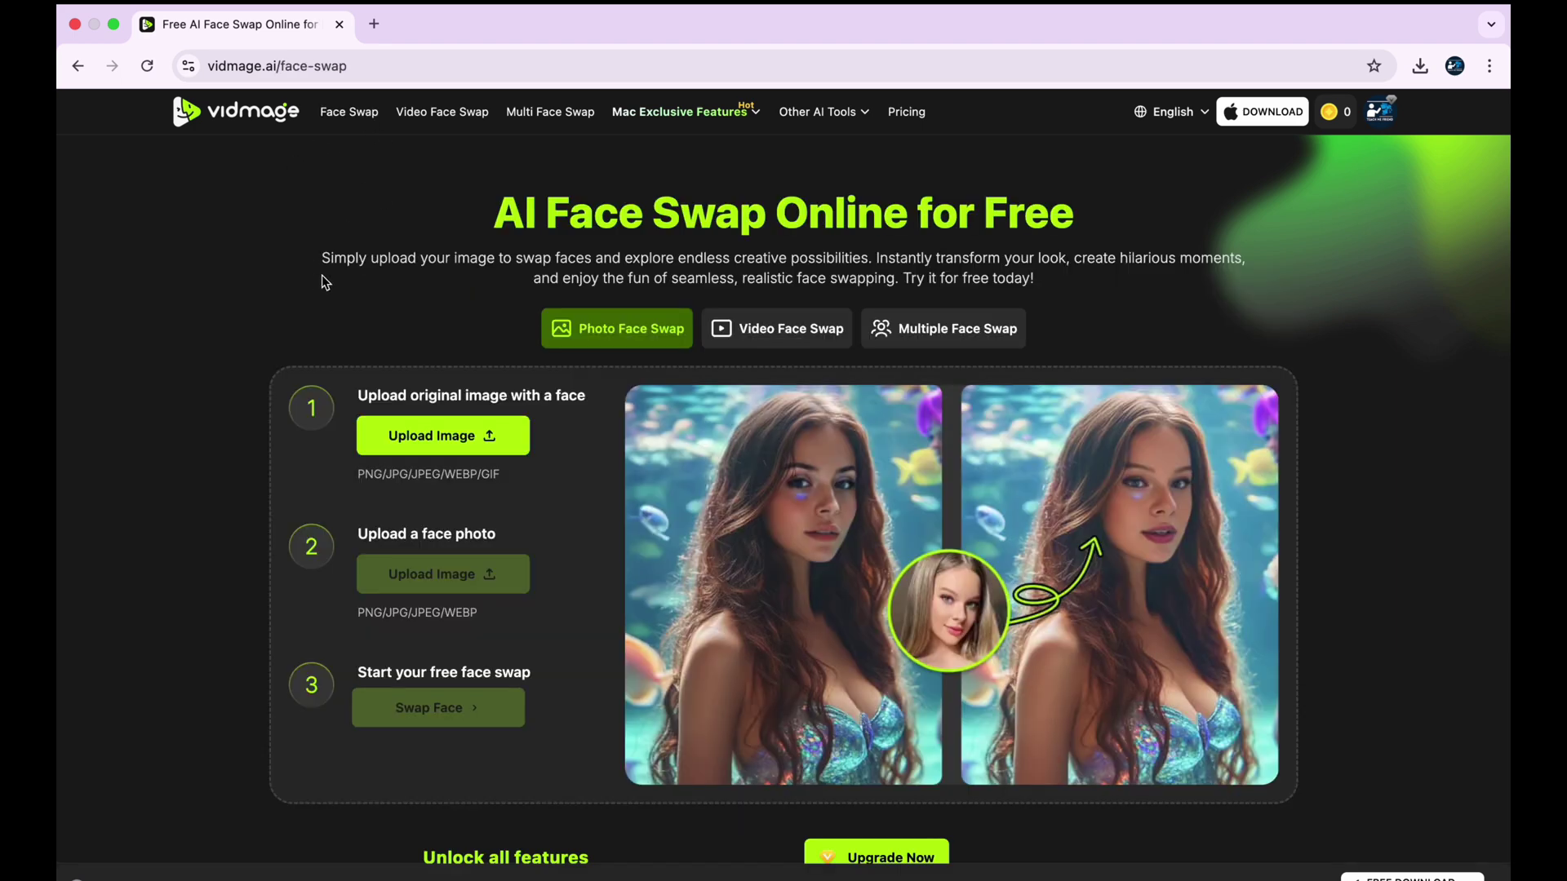
{"action": "left_click", "coordinate": [440, 432]}
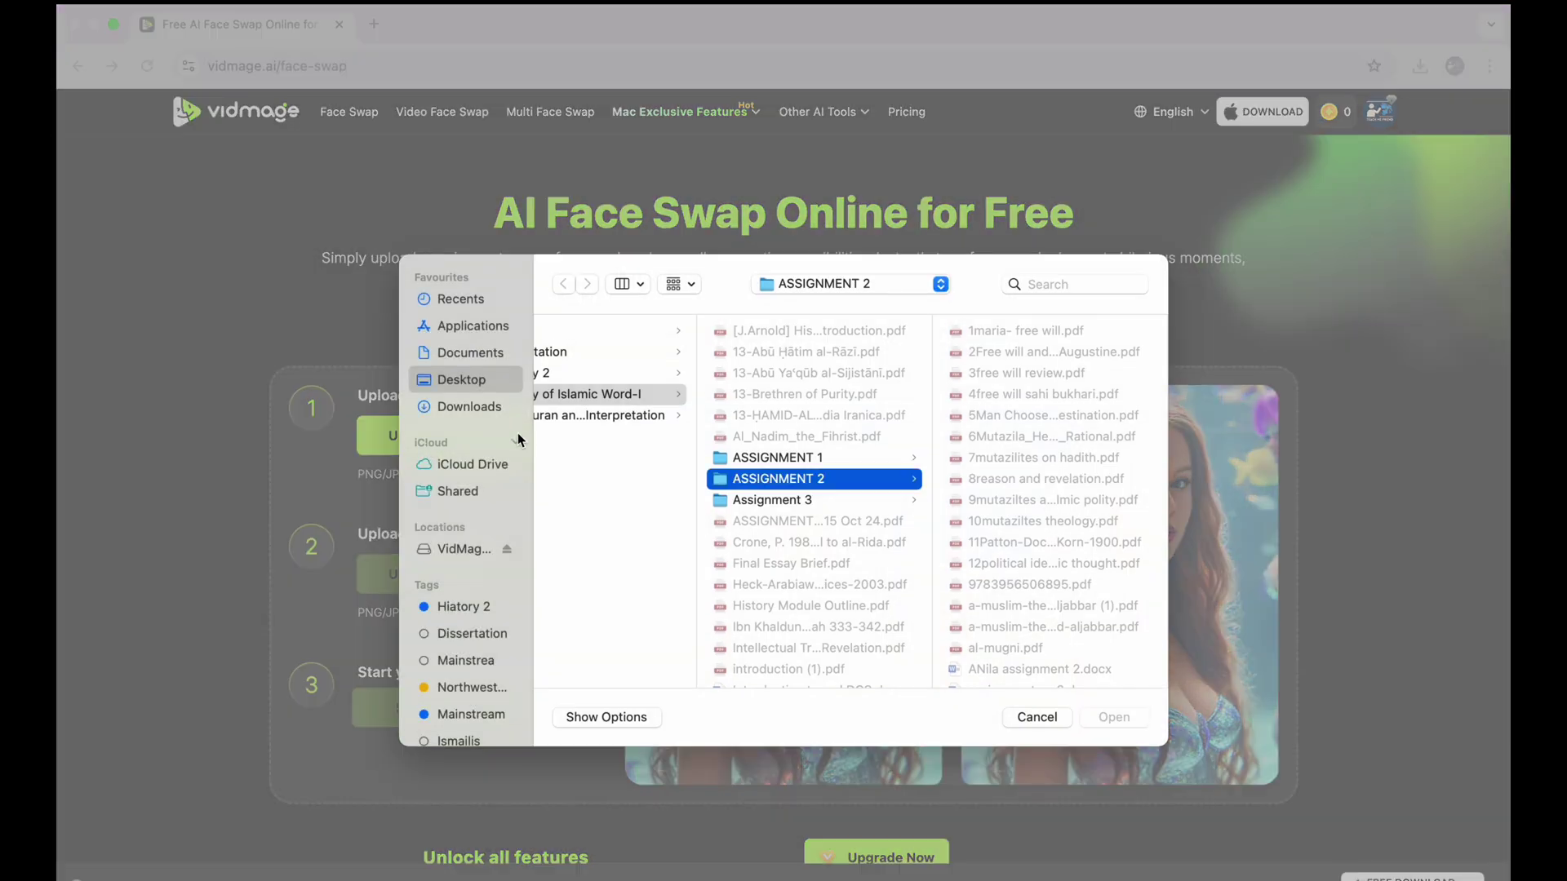
{"action": "left_click", "coordinate": [600, 352]}
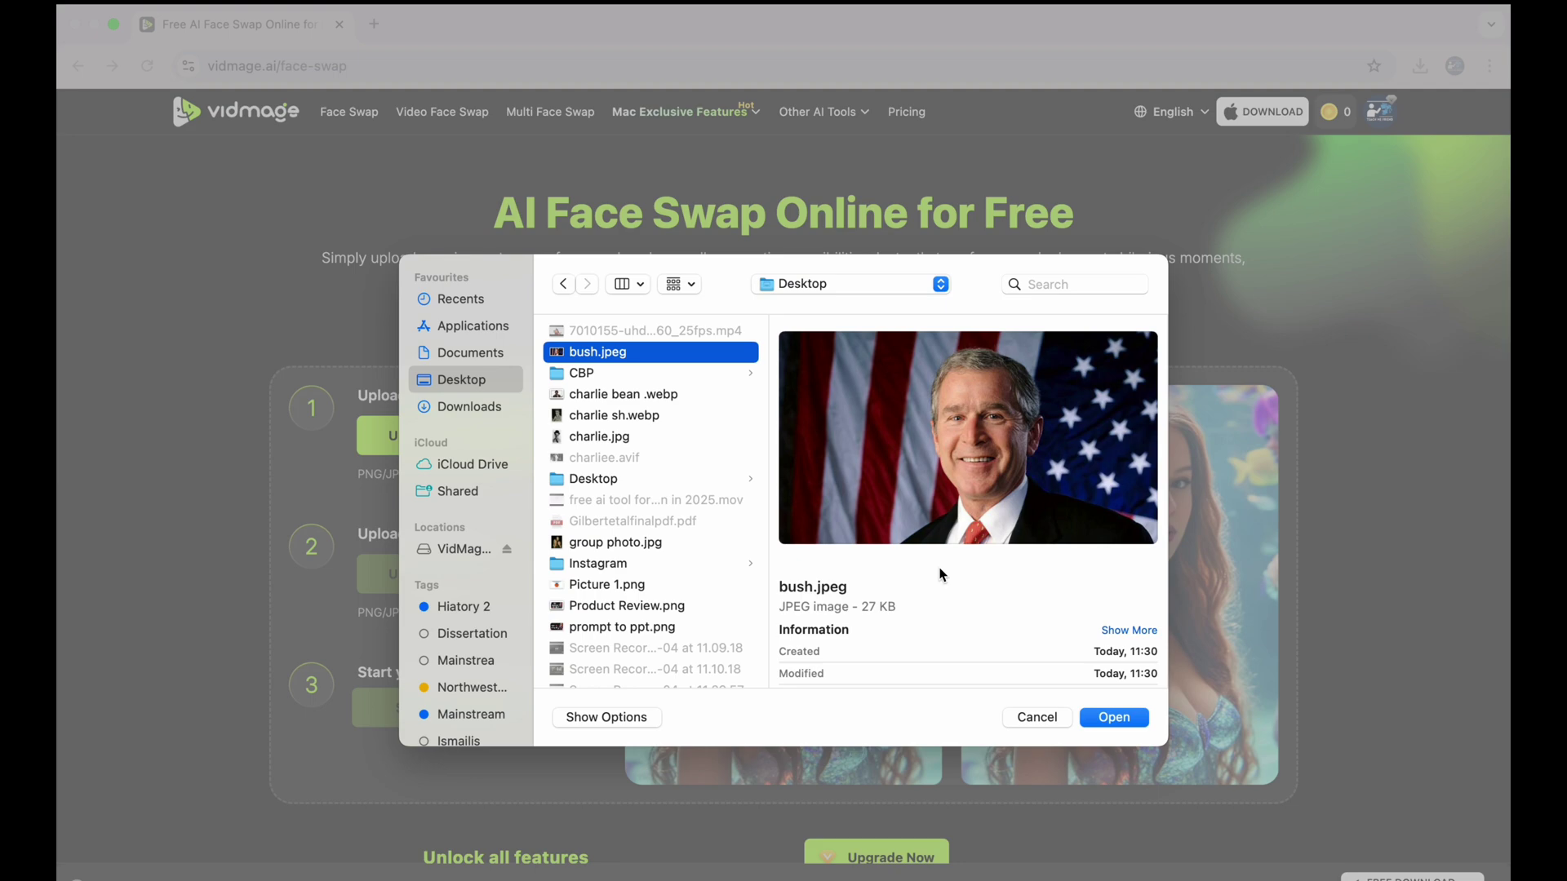
{"action": "left_click", "coordinate": [1110, 718]}
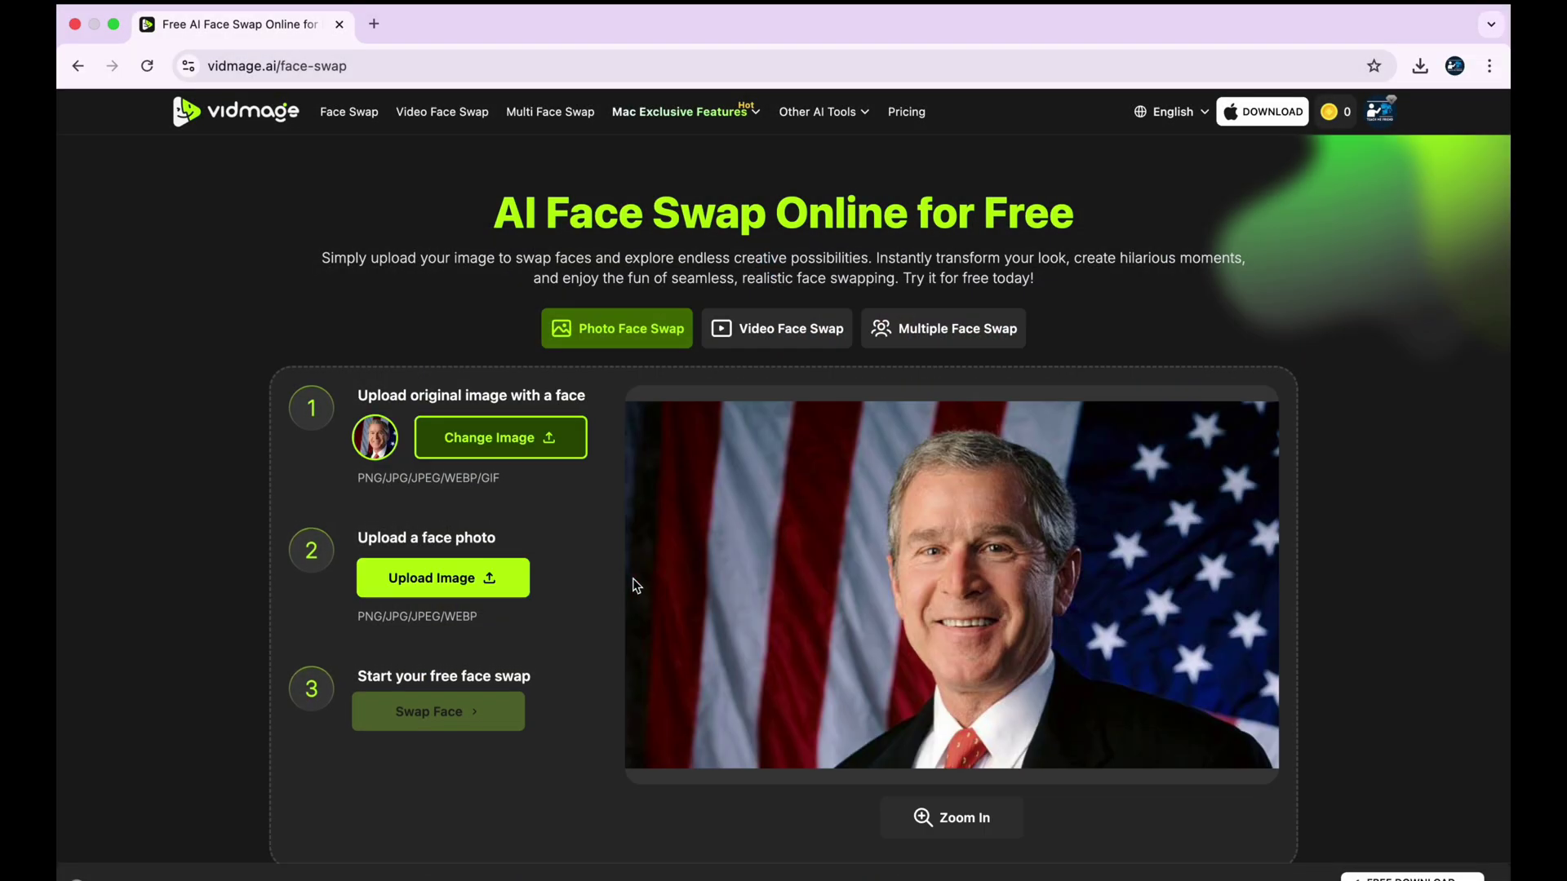
- Add the face photo, generate the swap, and compare before and after with the slider
{"action": "left_click", "coordinate": [399, 585]}
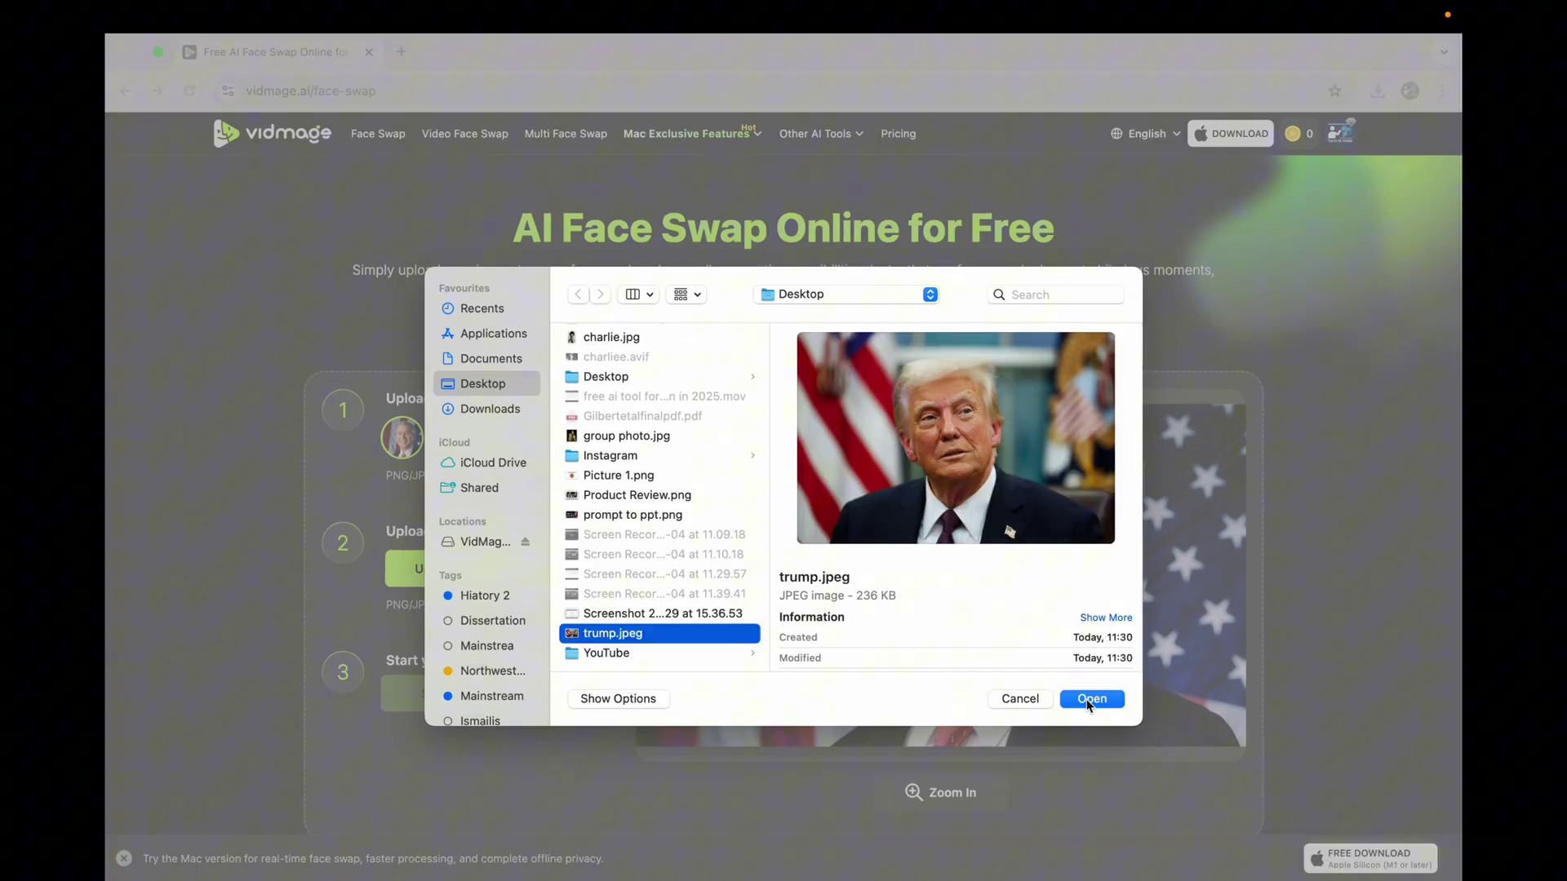
{"action": "left_click", "coordinate": [1114, 718]}
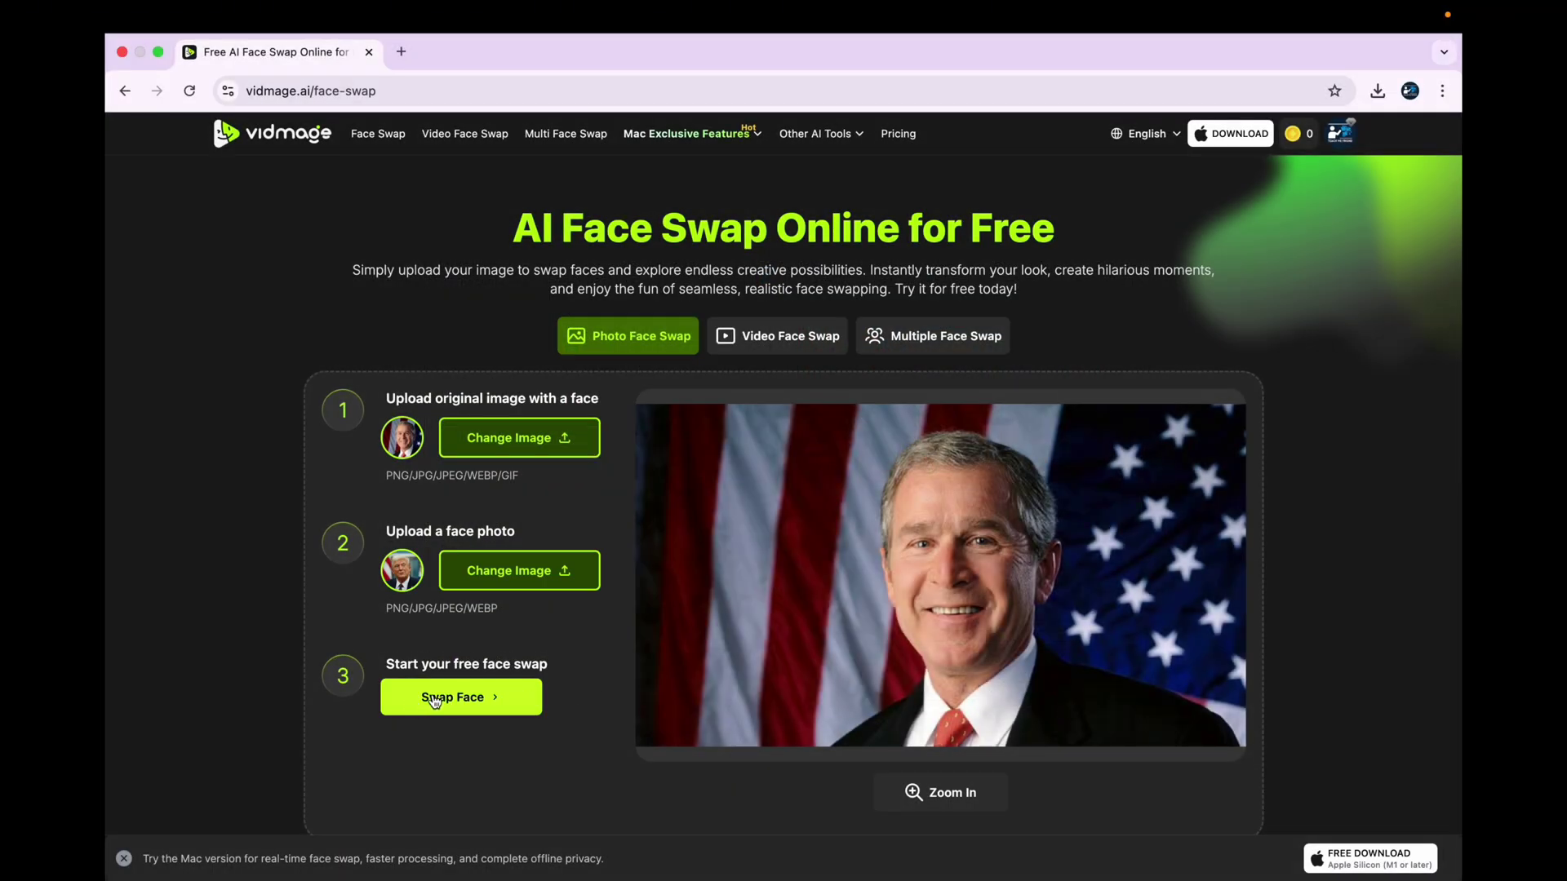
{"action": "left_click", "coordinate": [461, 699]}
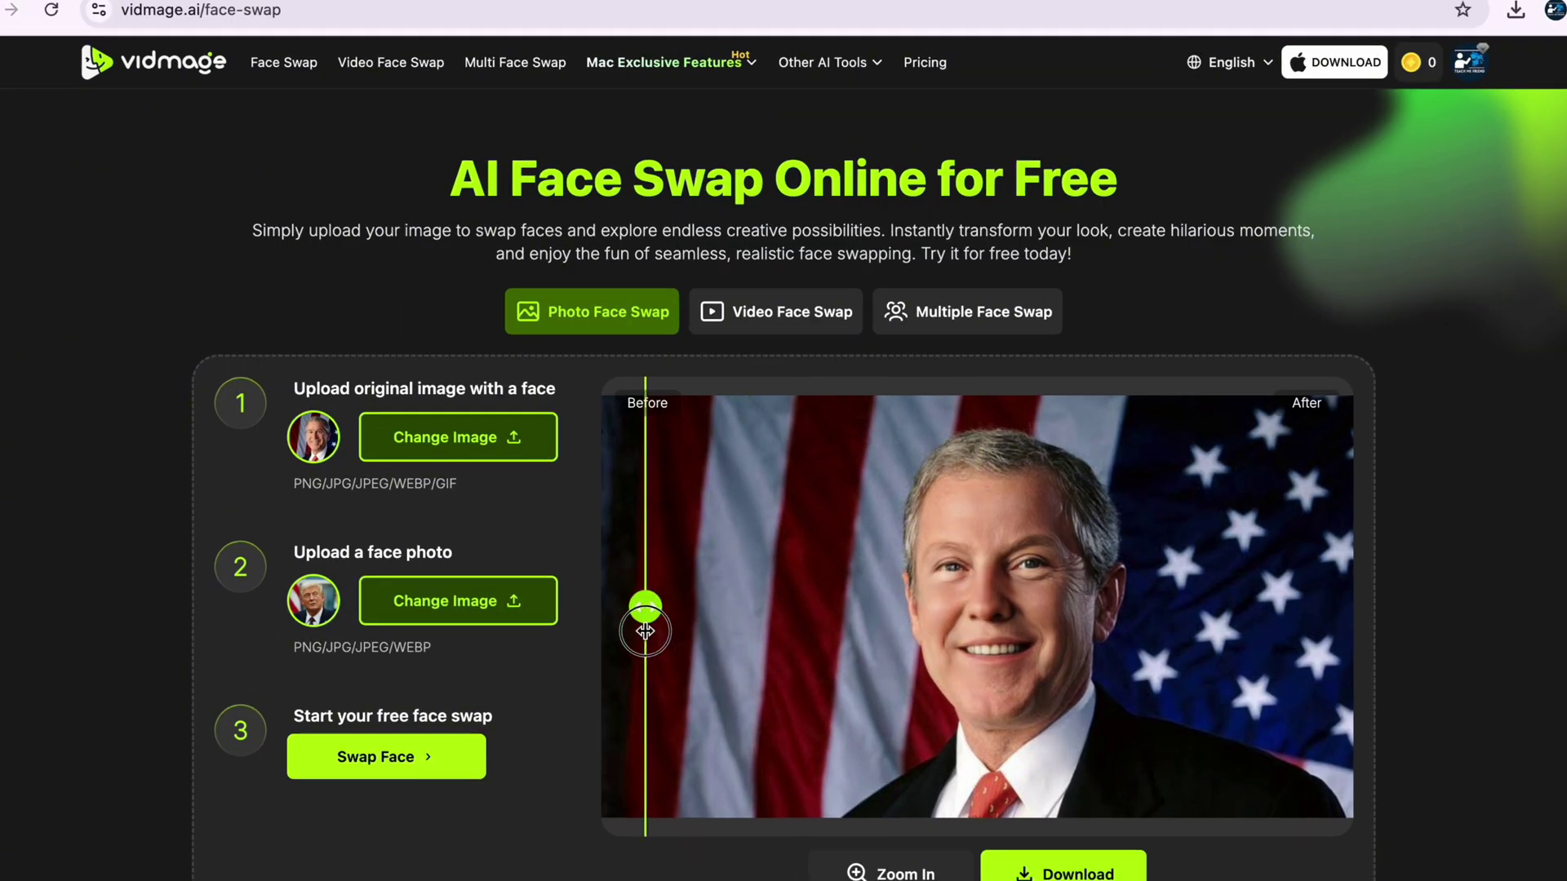
{"action": "left_click_drag", "start_coordinate": [1261, 563], "coordinate": [557, 617]}
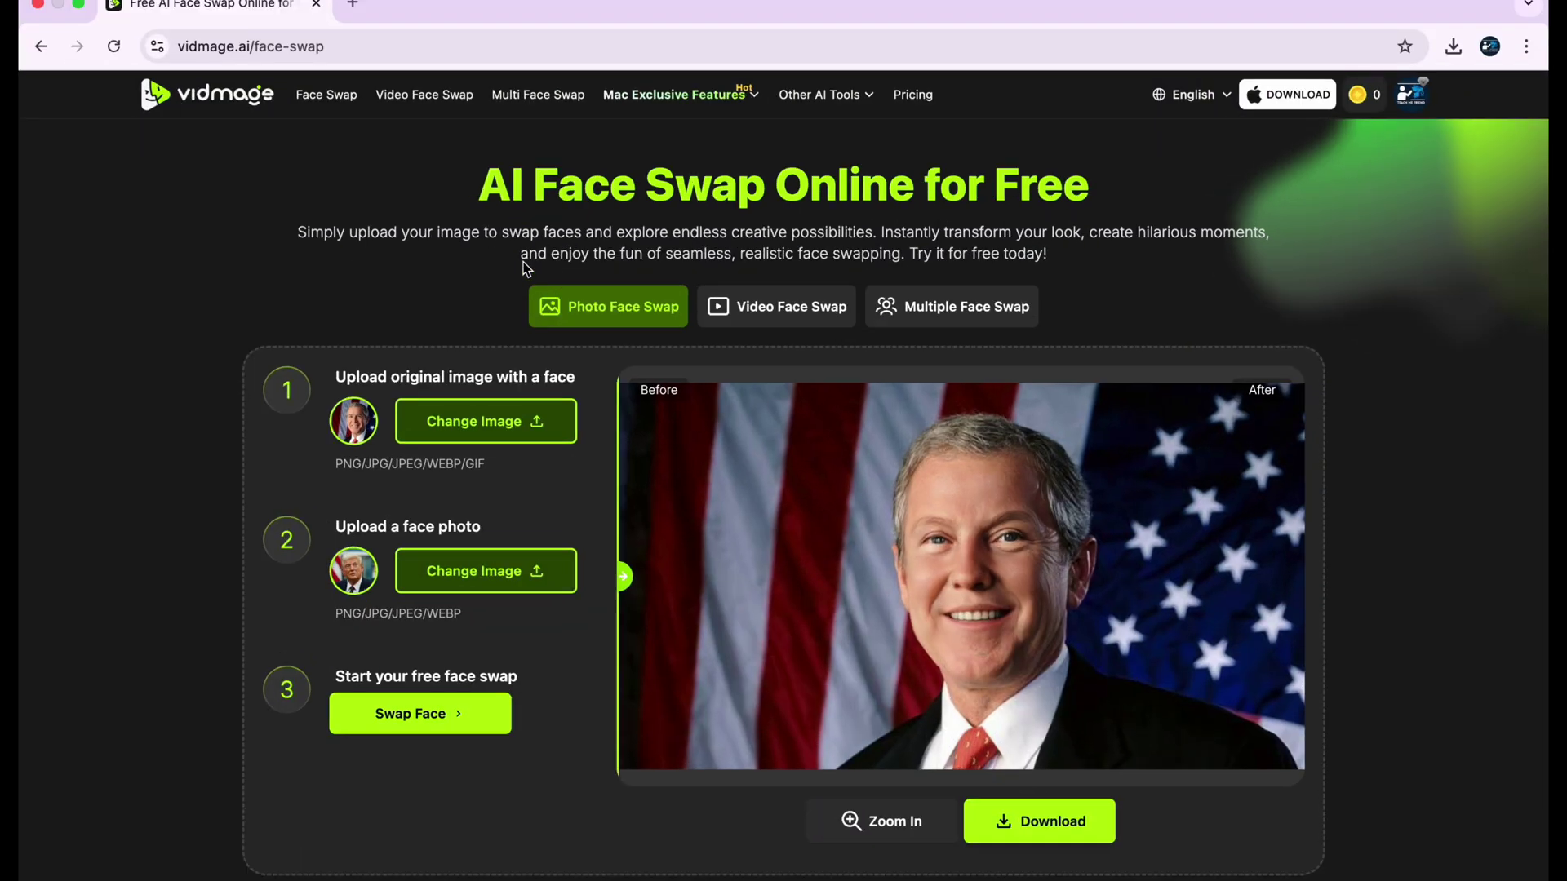
- Face-swap the hiker .mp4 with charlie.jpg in Video Face Swap and play the result
{"action": "left_click", "coordinate": [415, 99]}
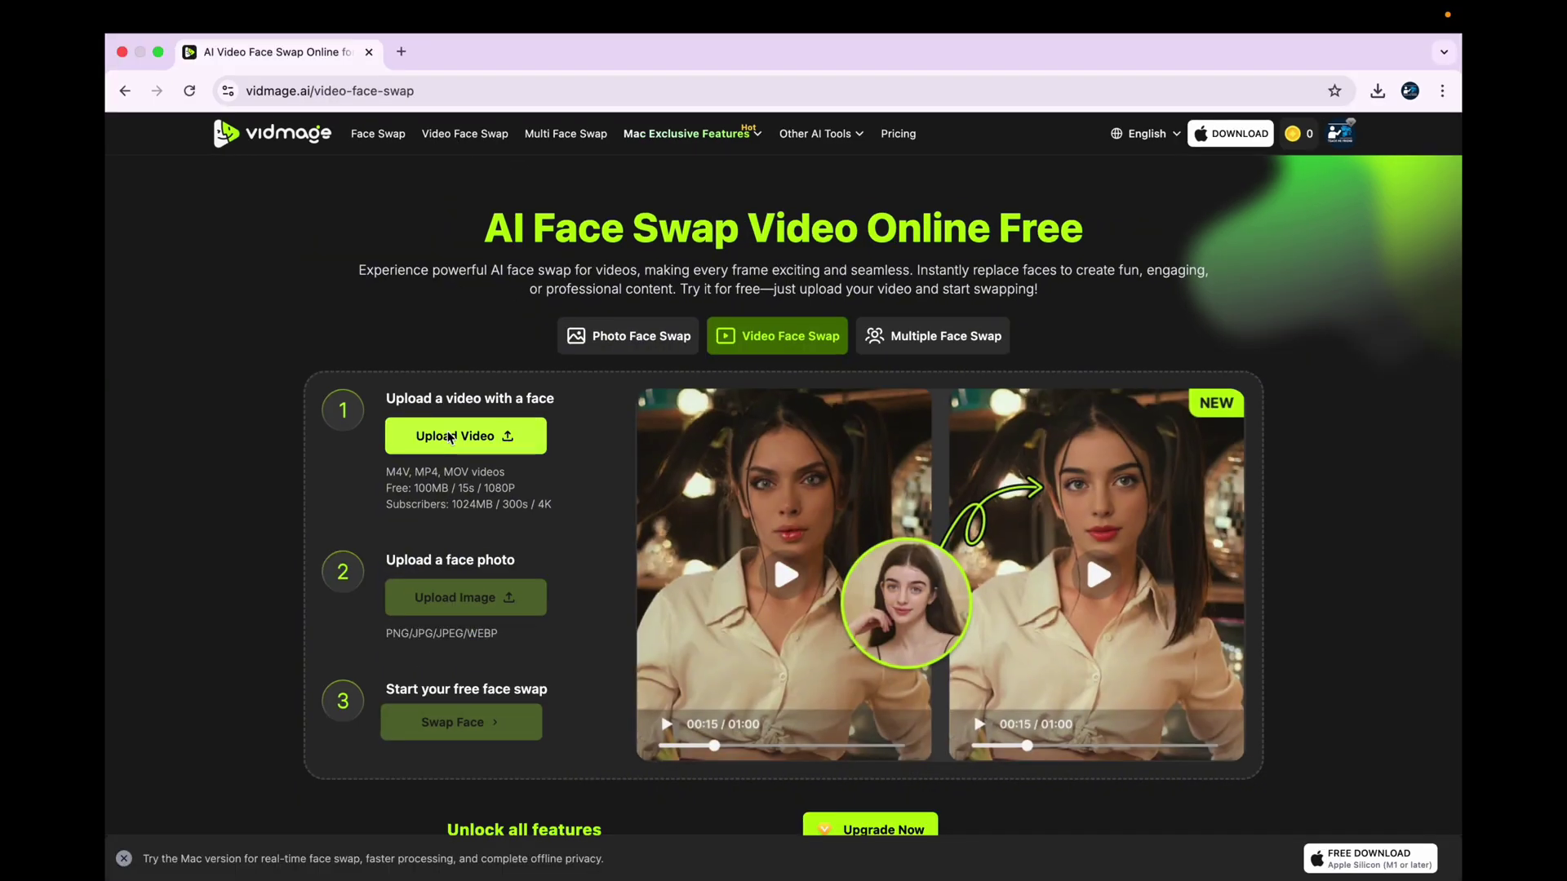
{"action": "left_click", "coordinate": [449, 439]}
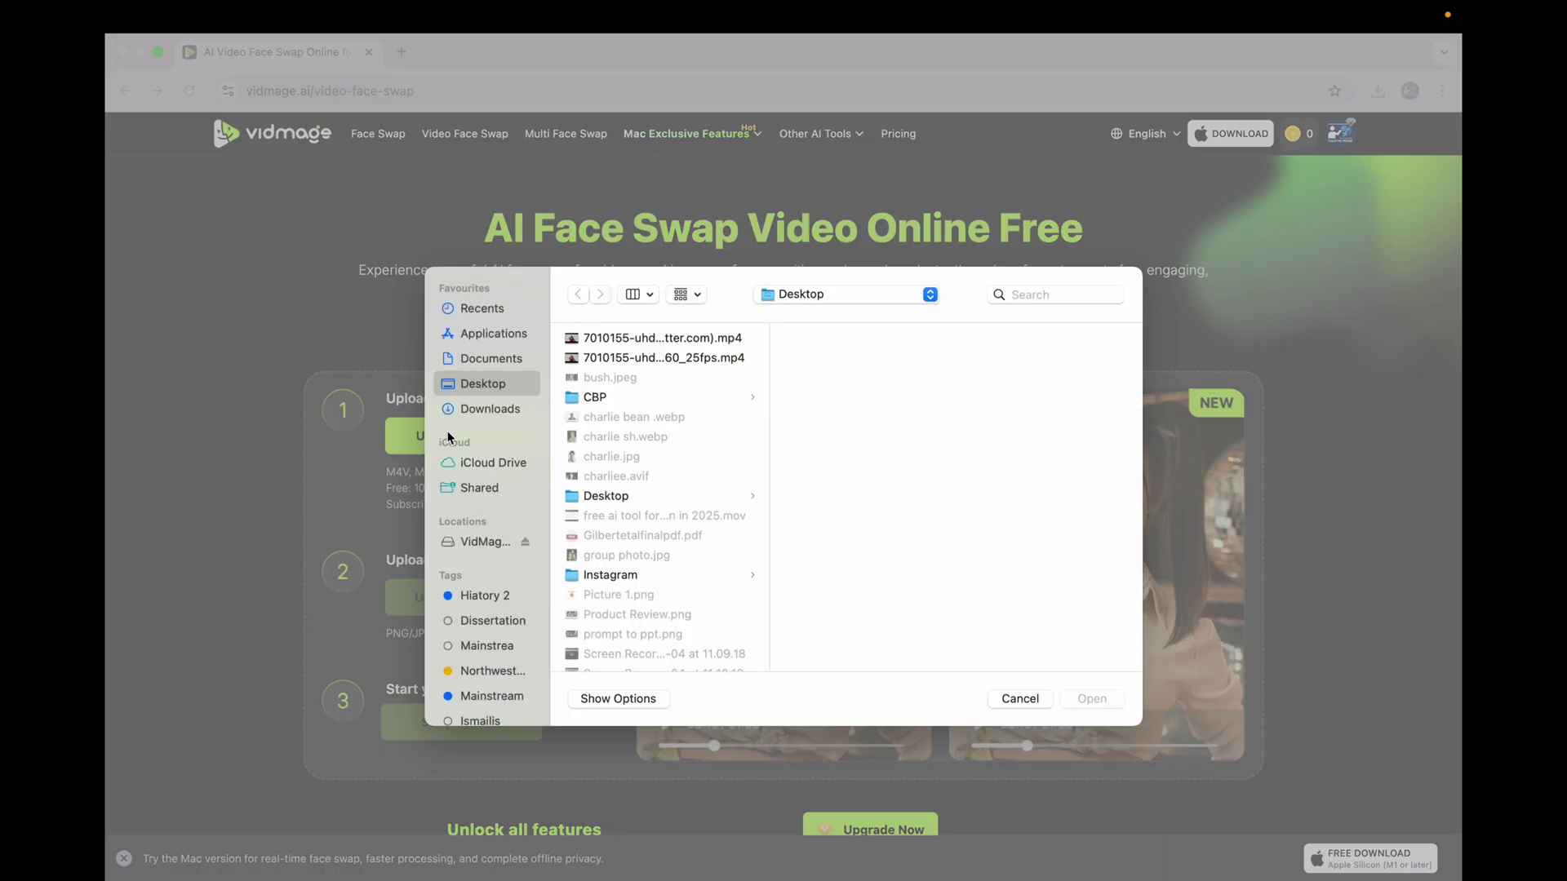
{"action": "left_click", "coordinate": [650, 339]}
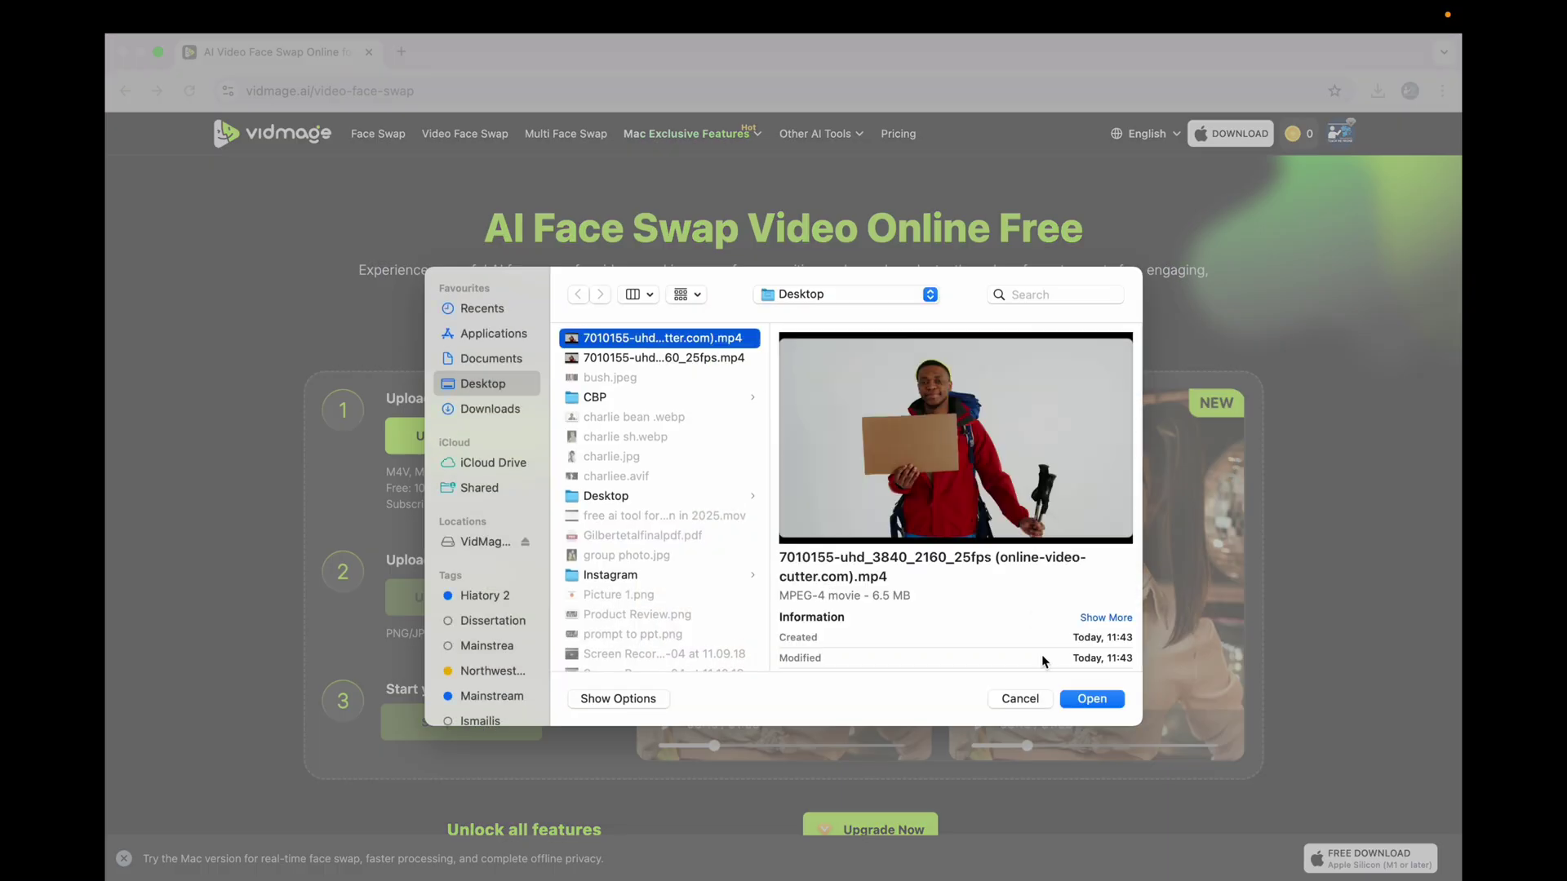
{"action": "left_click", "coordinate": [1087, 700]}
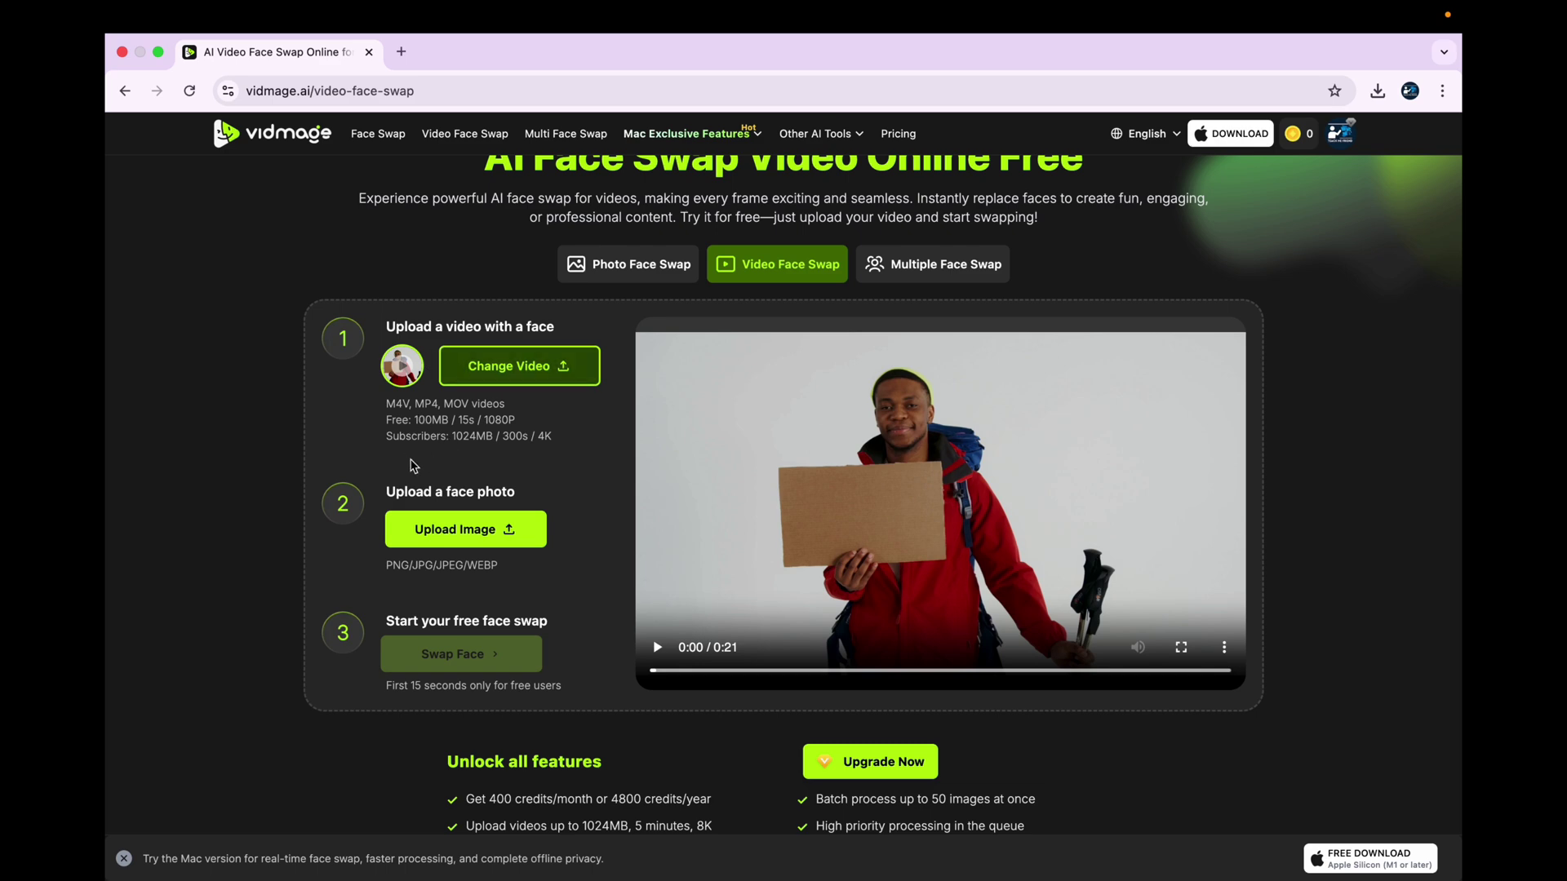
{"action": "left_click", "coordinate": [452, 531]}
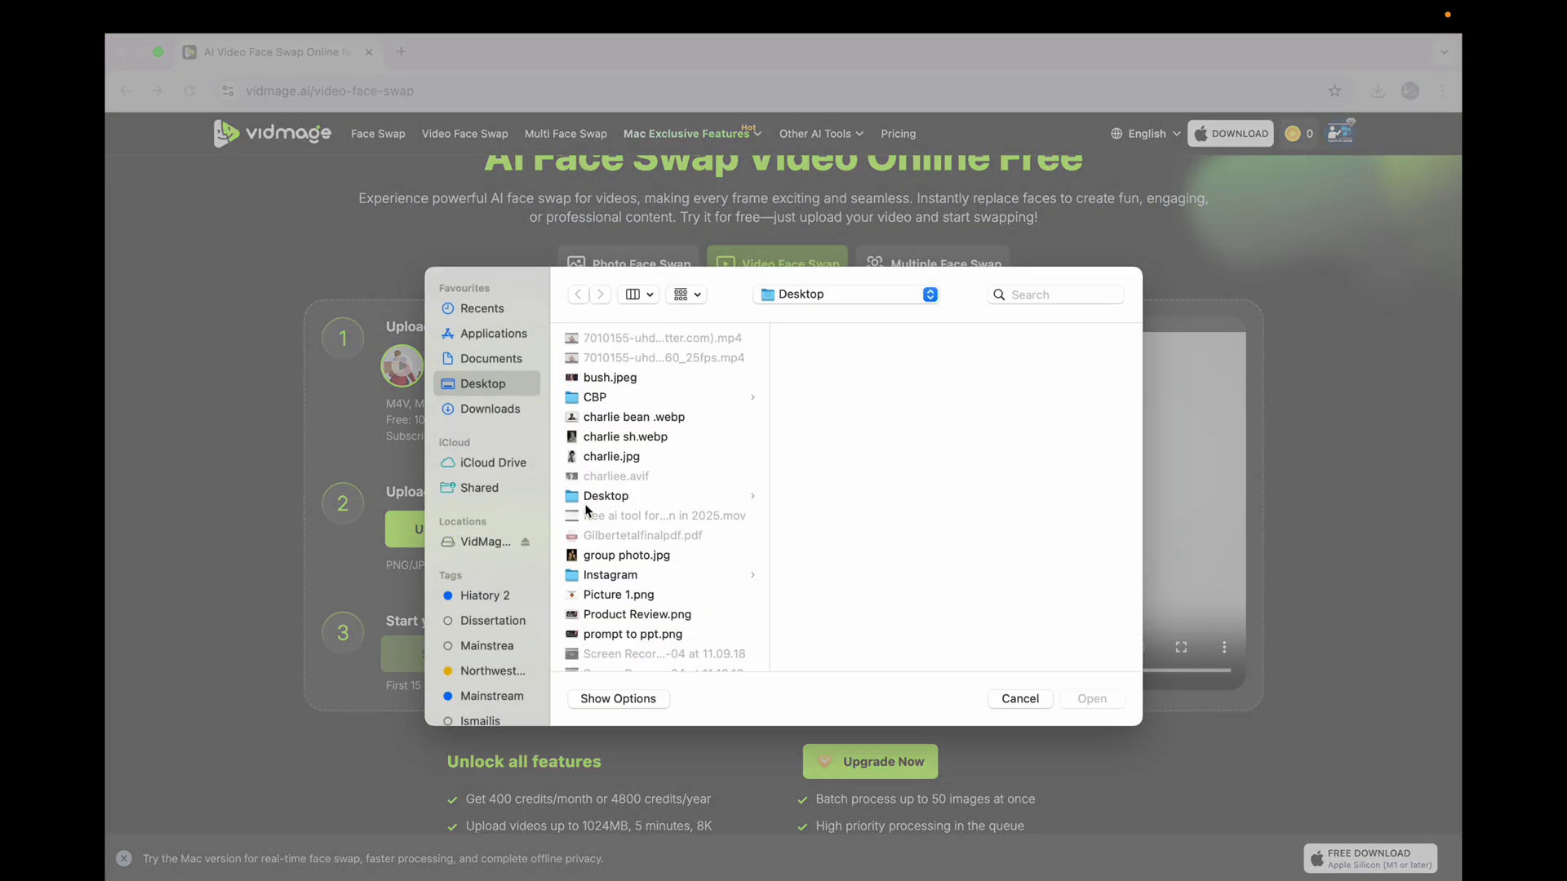
{"action": "left_click", "coordinate": [601, 459]}
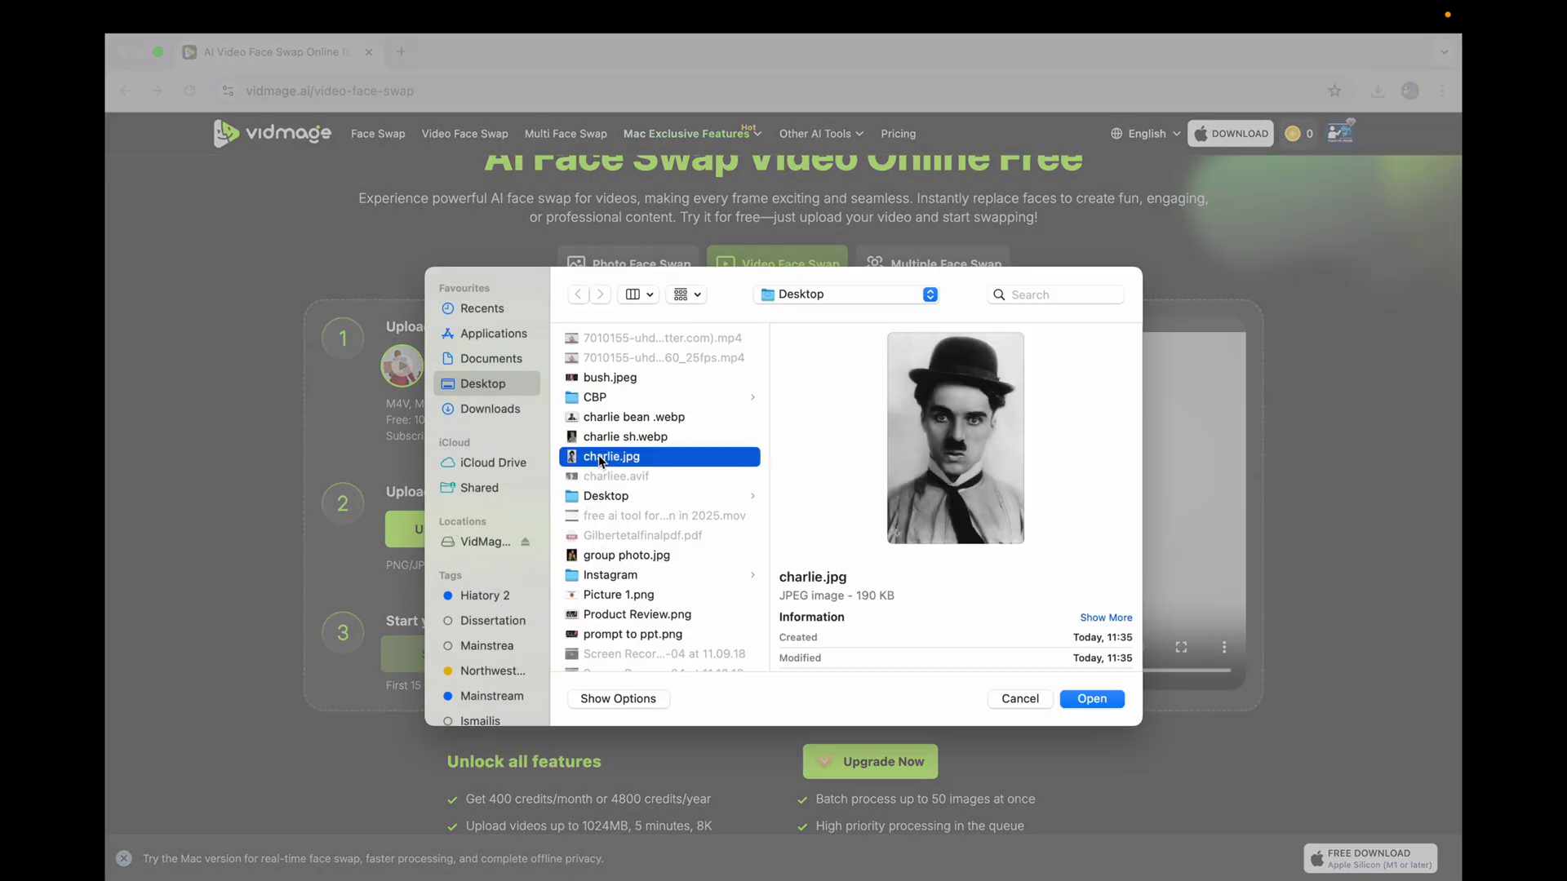
{"action": "double_click", "coordinate": [601, 458]}
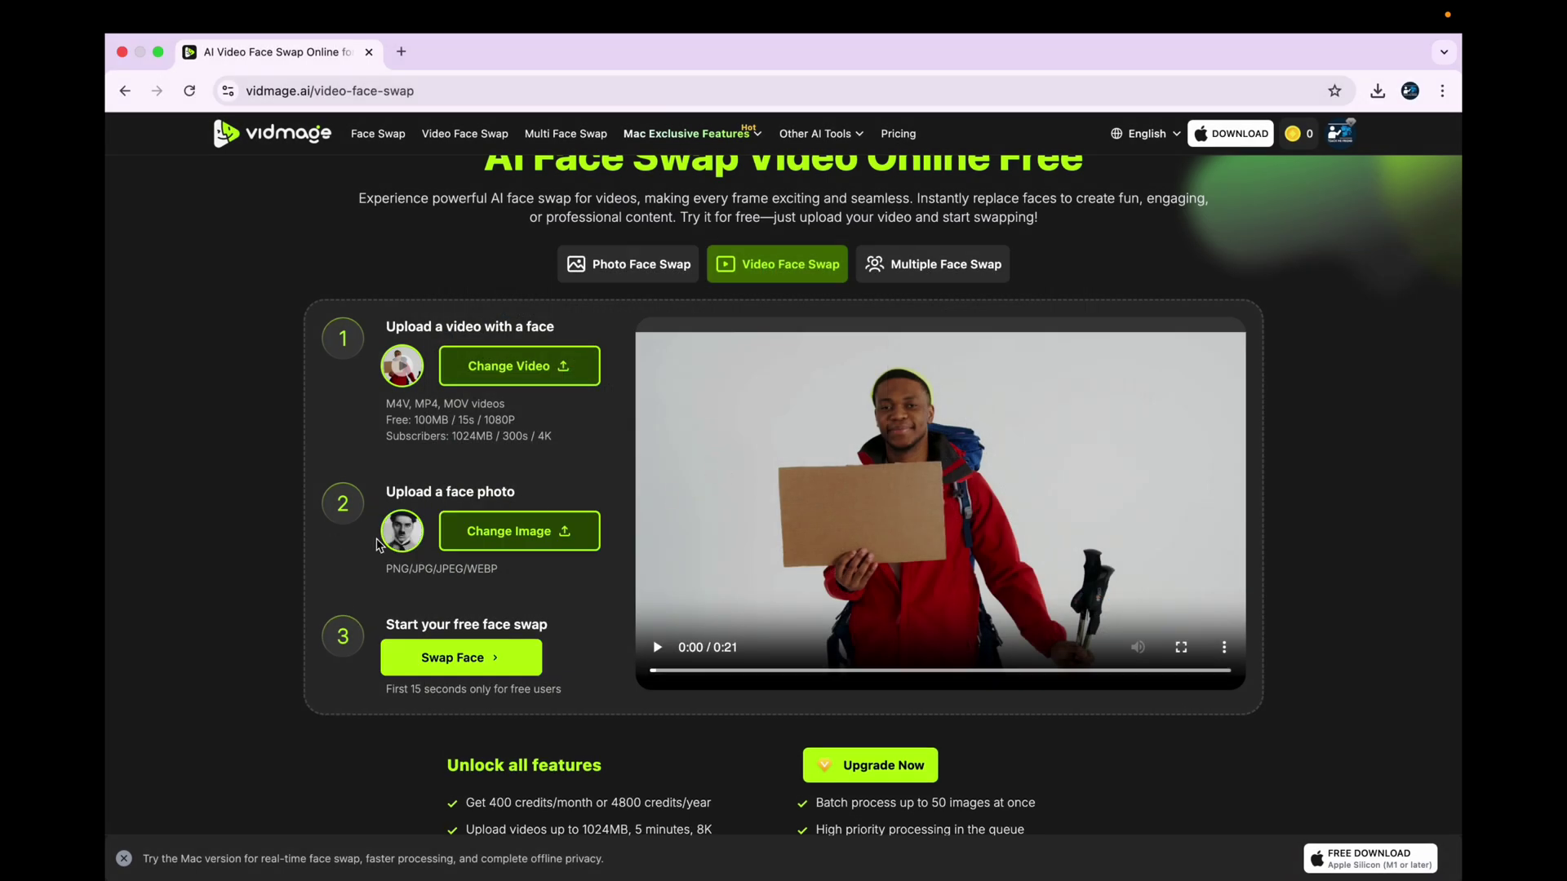
{"action": "left_click", "coordinate": [456, 663]}
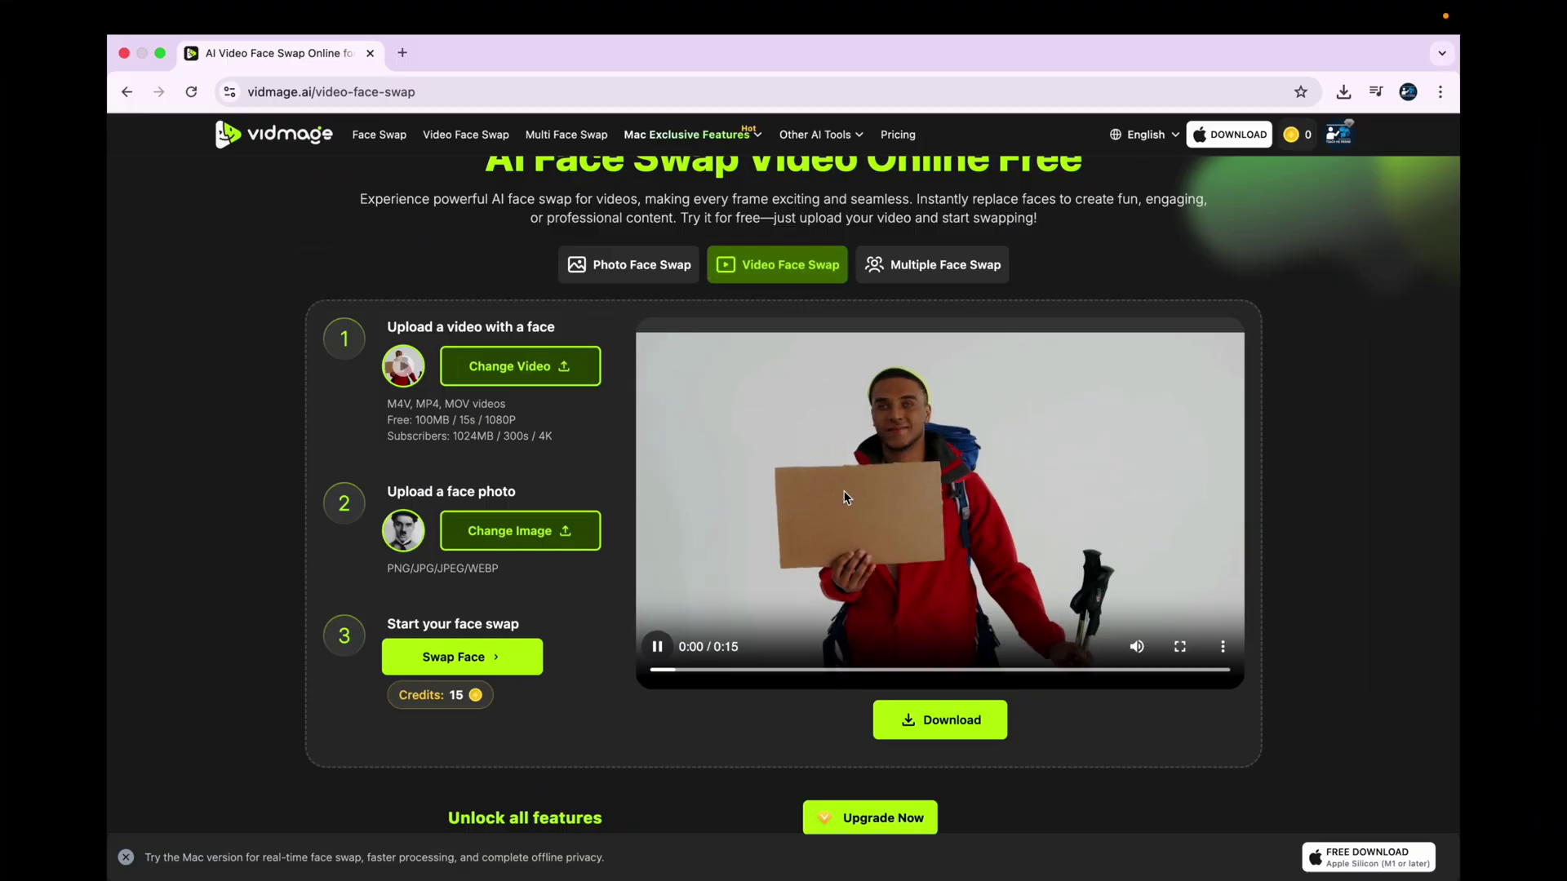
{"action": "left_click", "coordinate": [655, 648]}
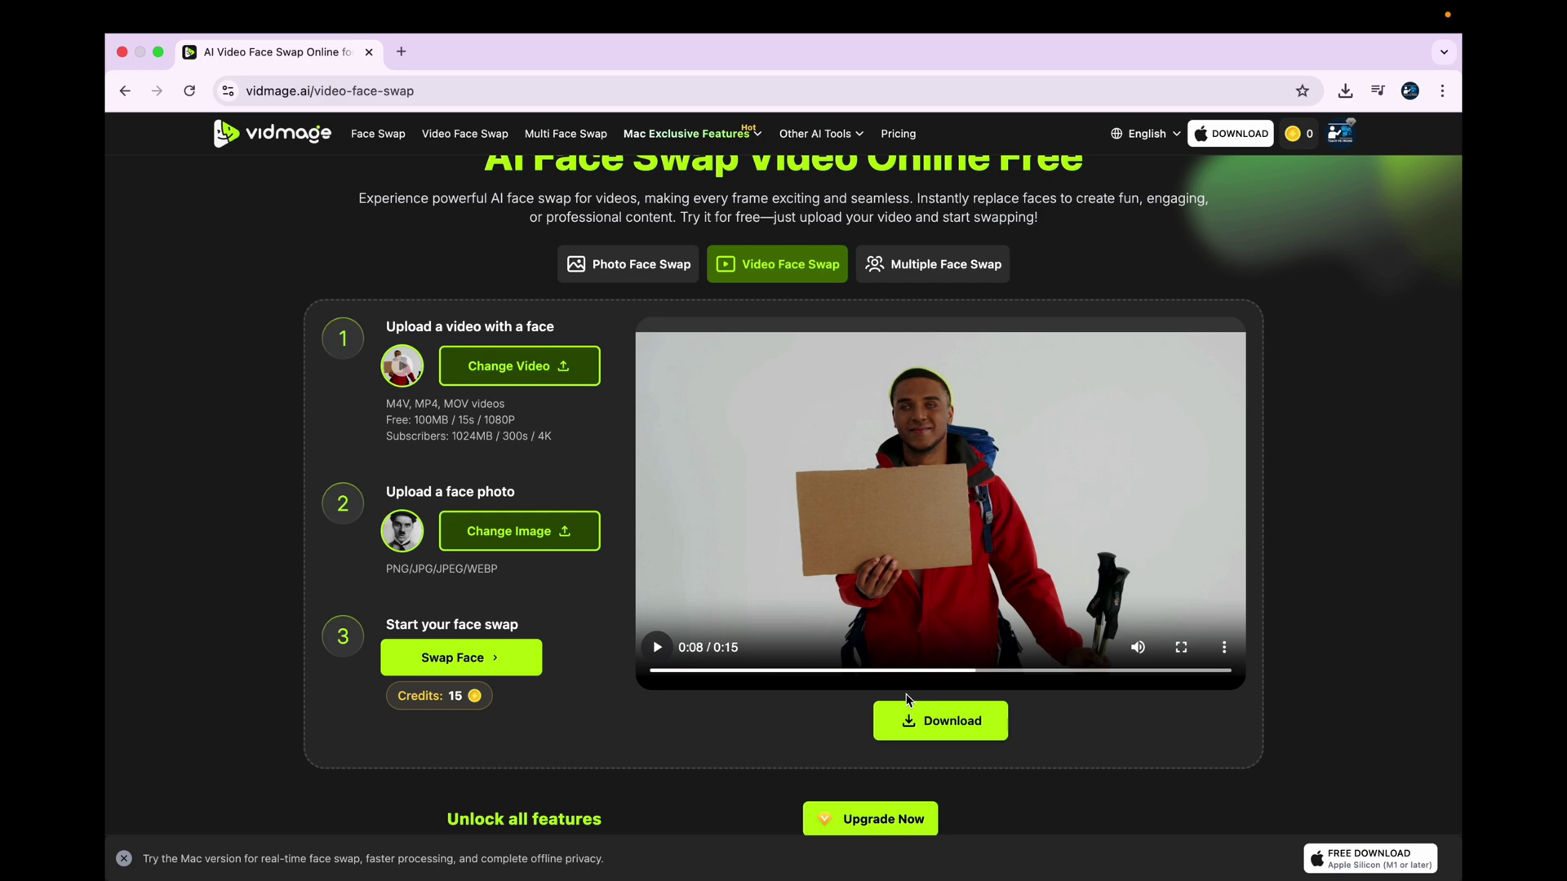
- In Multi Face Swap, choose group photo.jpg as the image to upload
{"action": "left_click", "coordinate": [563, 134]}
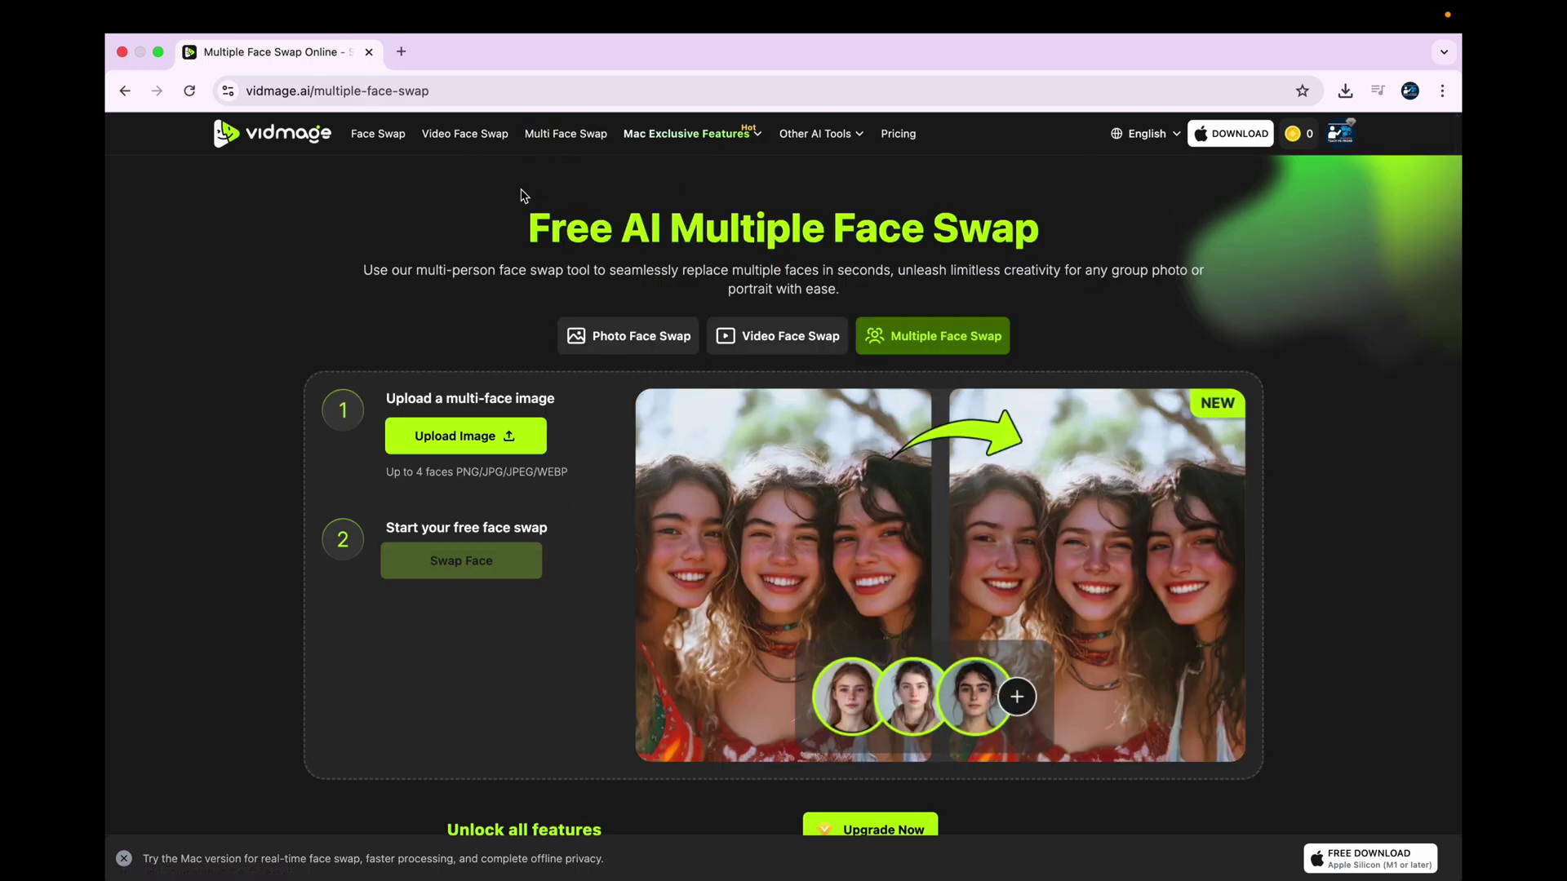
{"action": "left_click", "coordinate": [446, 441]}
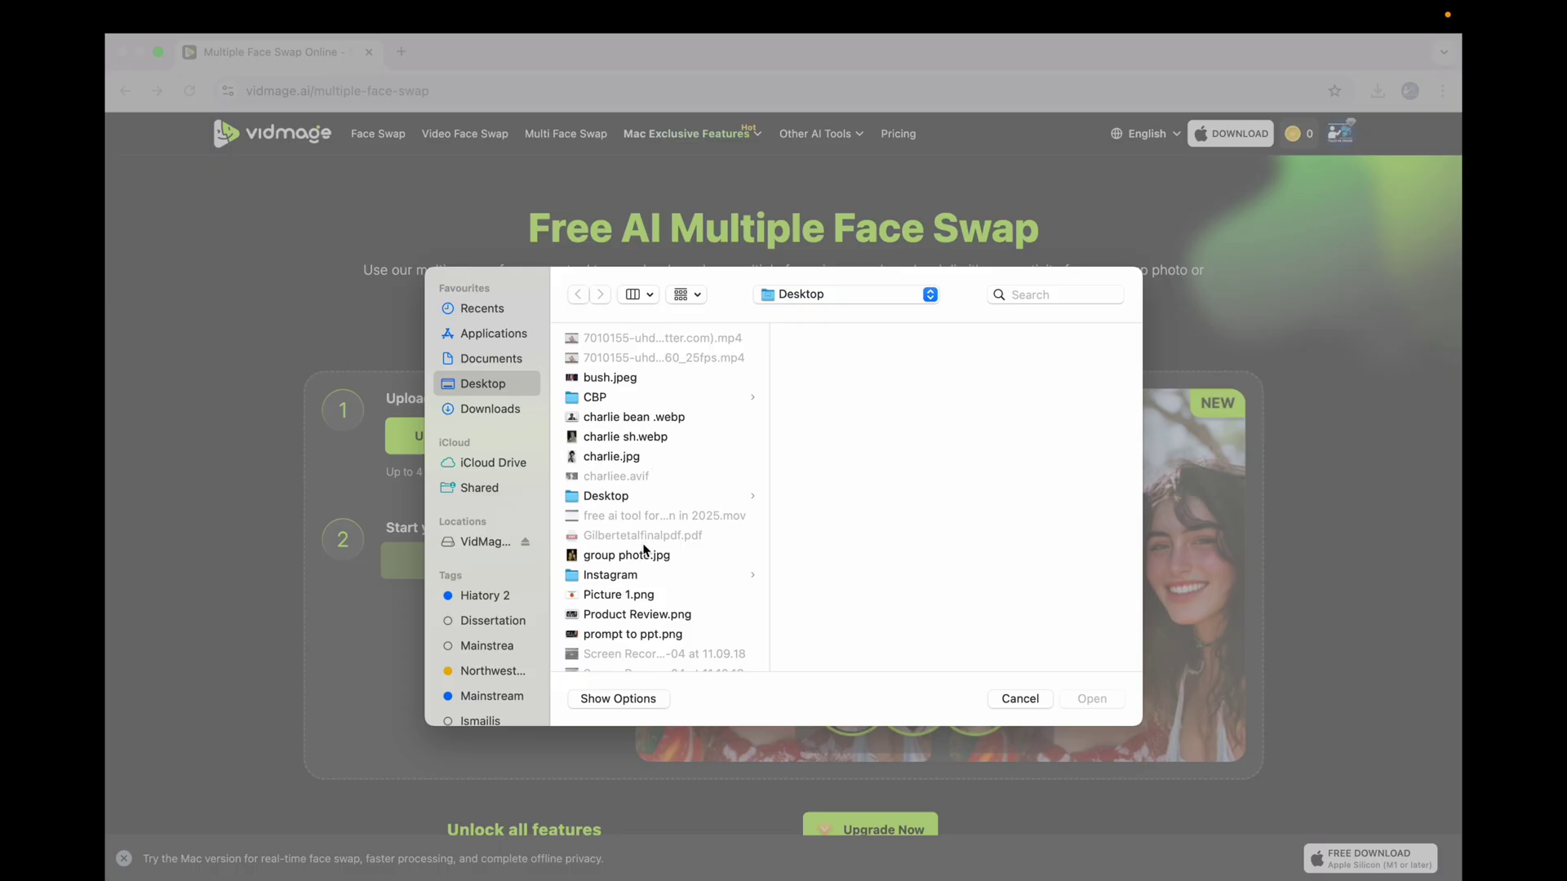
{"action": "left_click", "coordinate": [626, 555]}
- Upload the group photo and assign the black-and-white portrait to the first person
{"action": "double_click", "coordinate": [626, 555]}
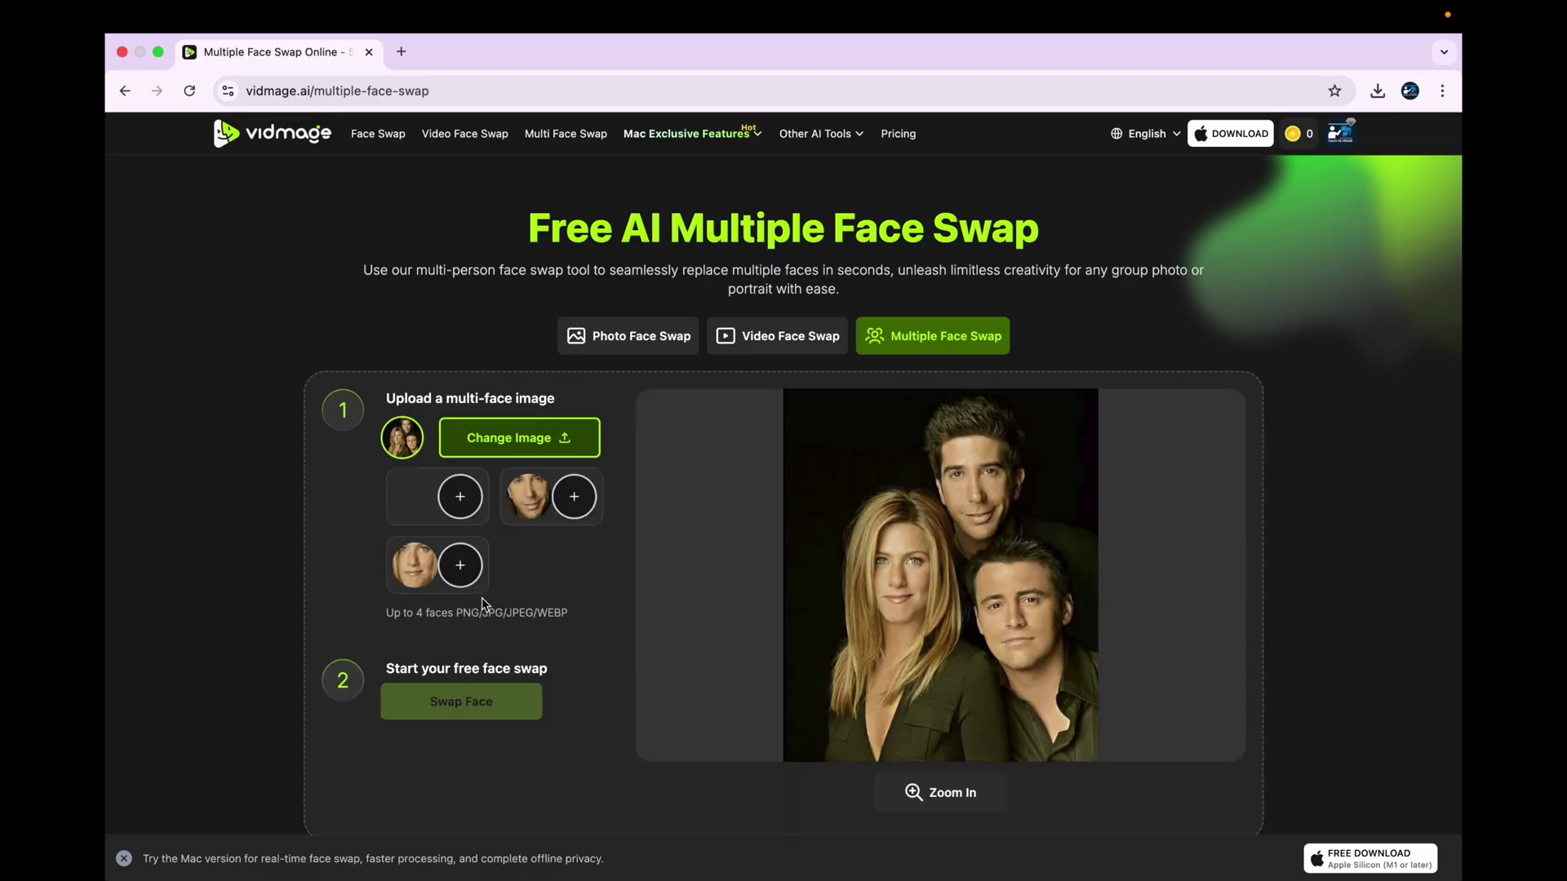
{"action": "left_click", "coordinate": [461, 502]}
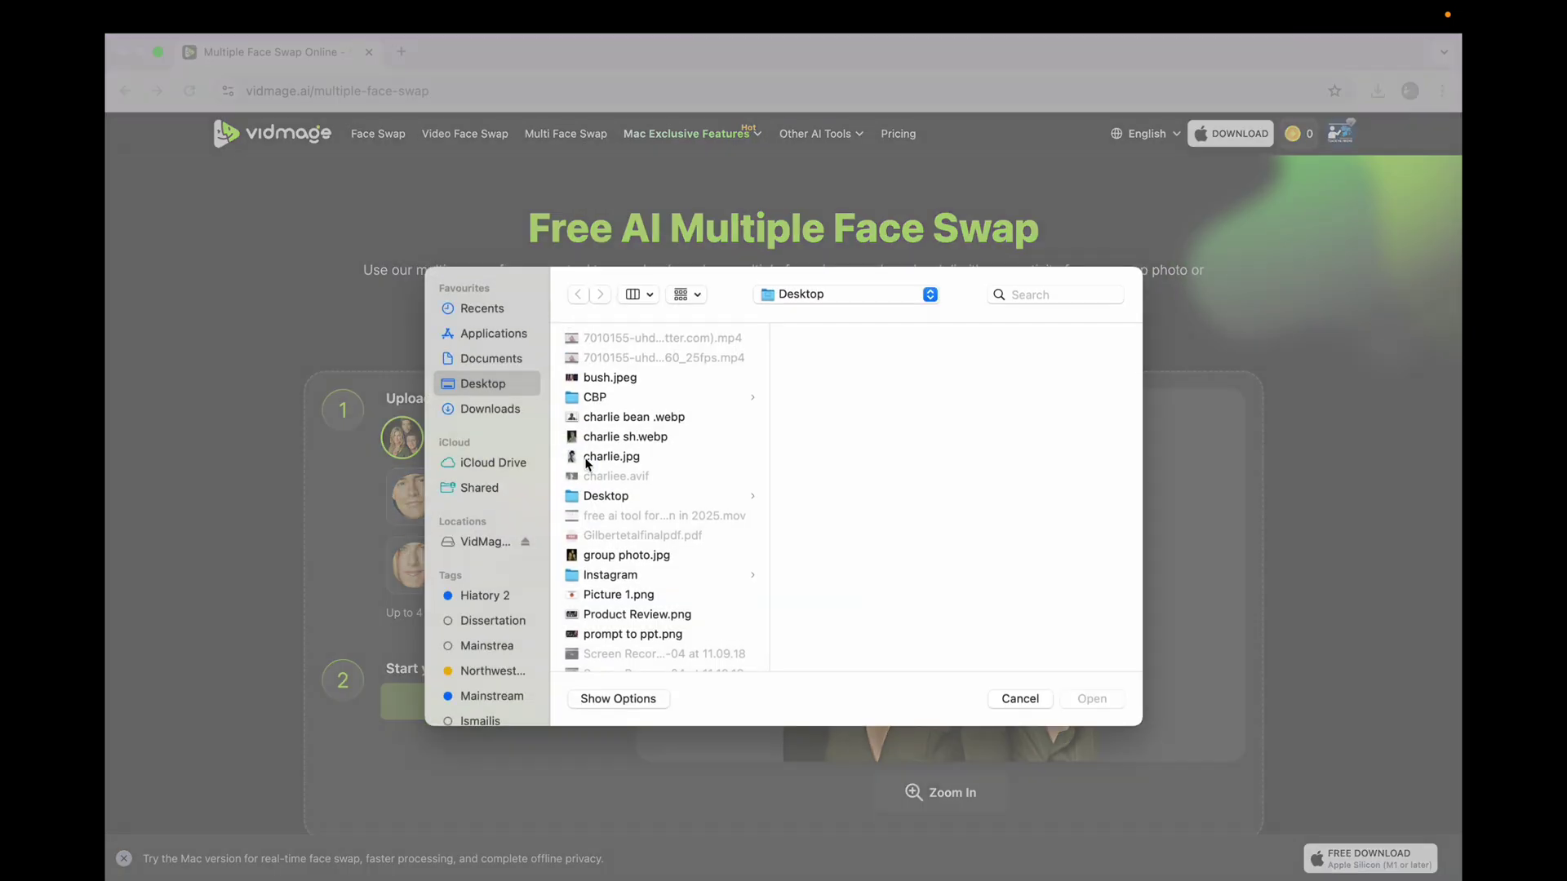
{"action": "left_click", "coordinate": [608, 459]}
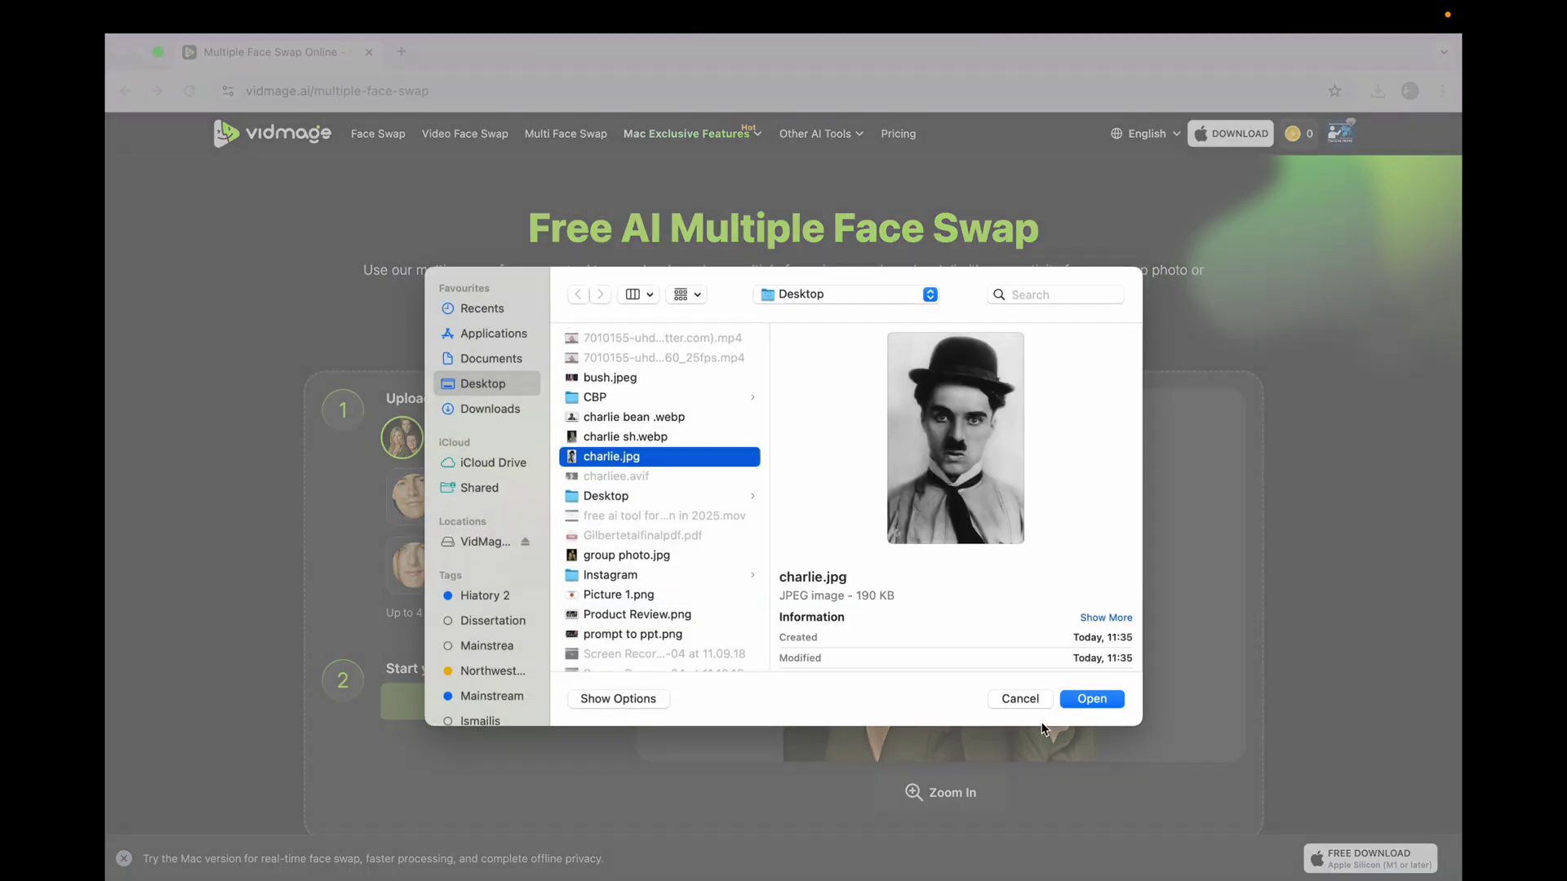
{"action": "left_click", "coordinate": [1084, 699]}
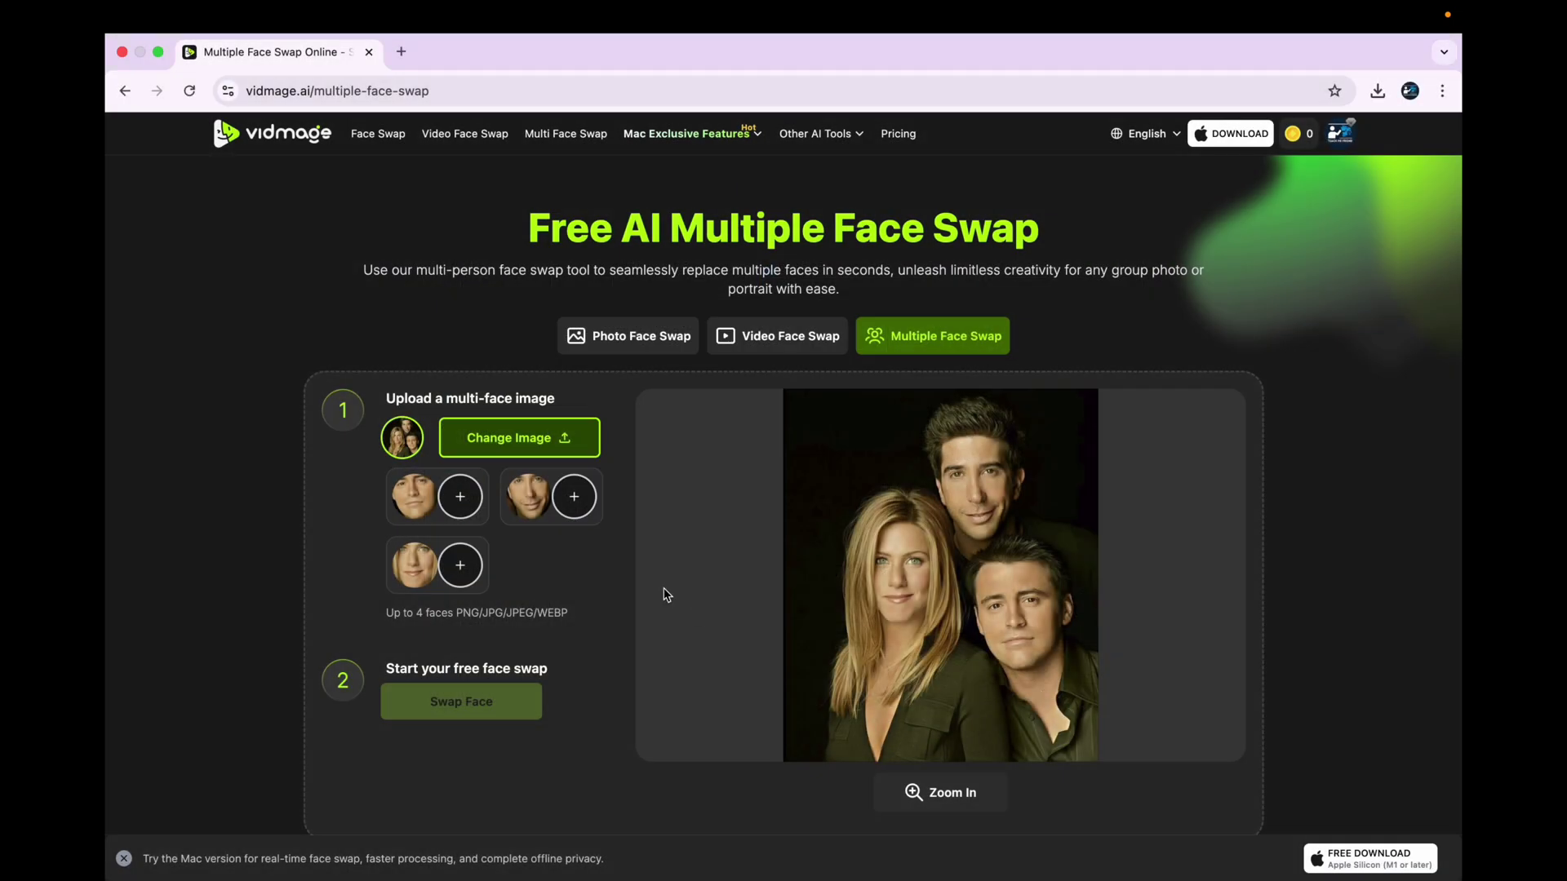
- Assign replacement portraits to the second and third people and run the face swap
{"action": "left_click", "coordinate": [575, 502]}
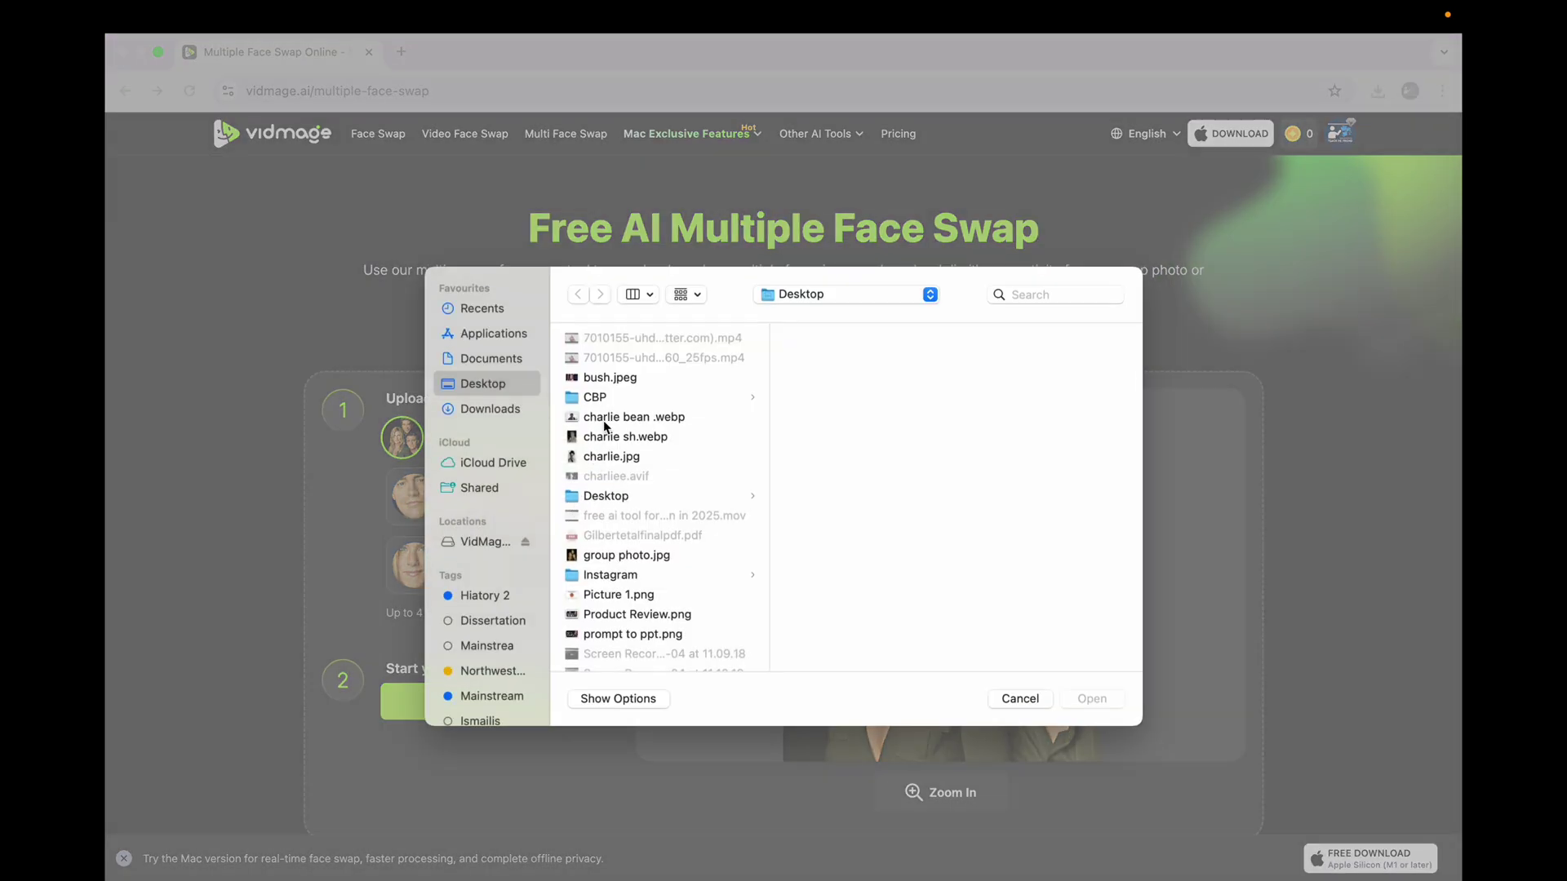
{"action": "scroll", "coordinate": [612, 596], "scroll_direction": "down", "scroll_amount": 4}
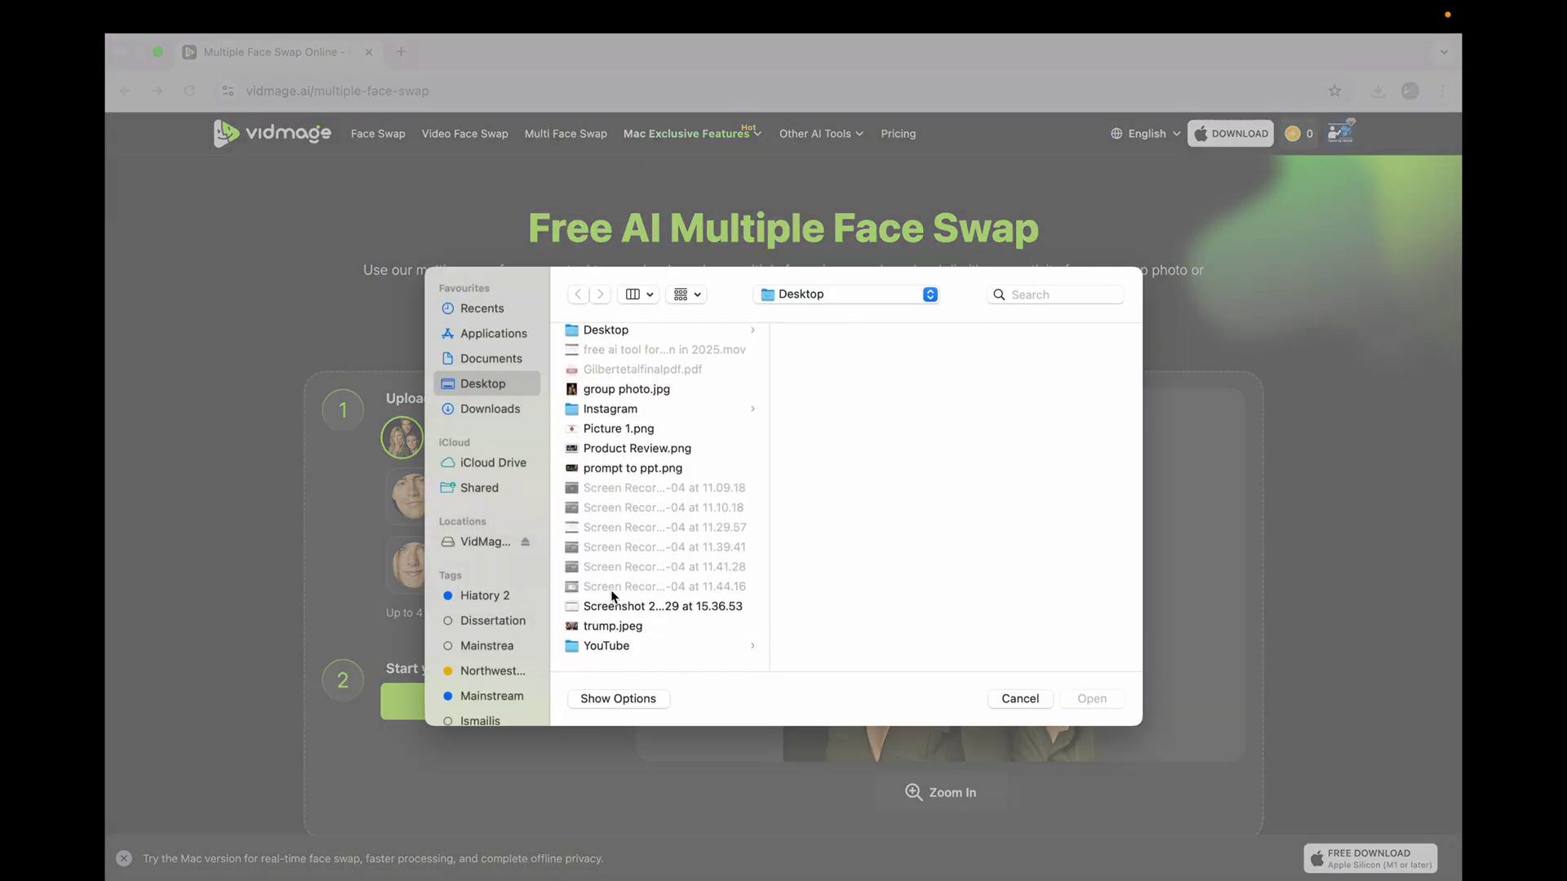
{"action": "left_click", "coordinate": [605, 635]}
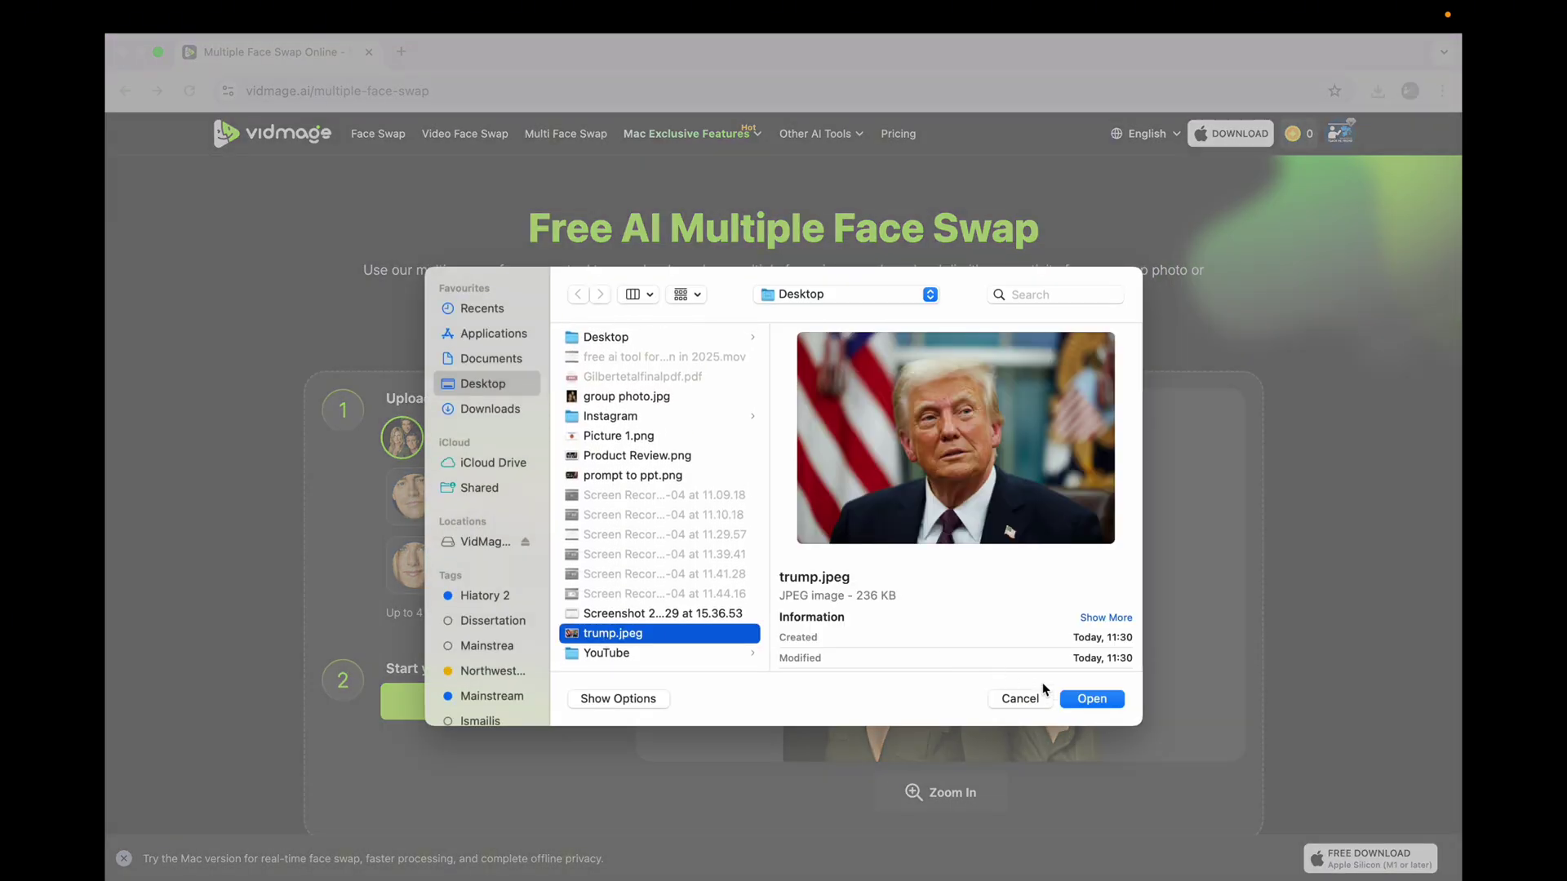
{"action": "left_click", "coordinate": [1084, 699]}
{"action": "left_click", "coordinate": [462, 565]}
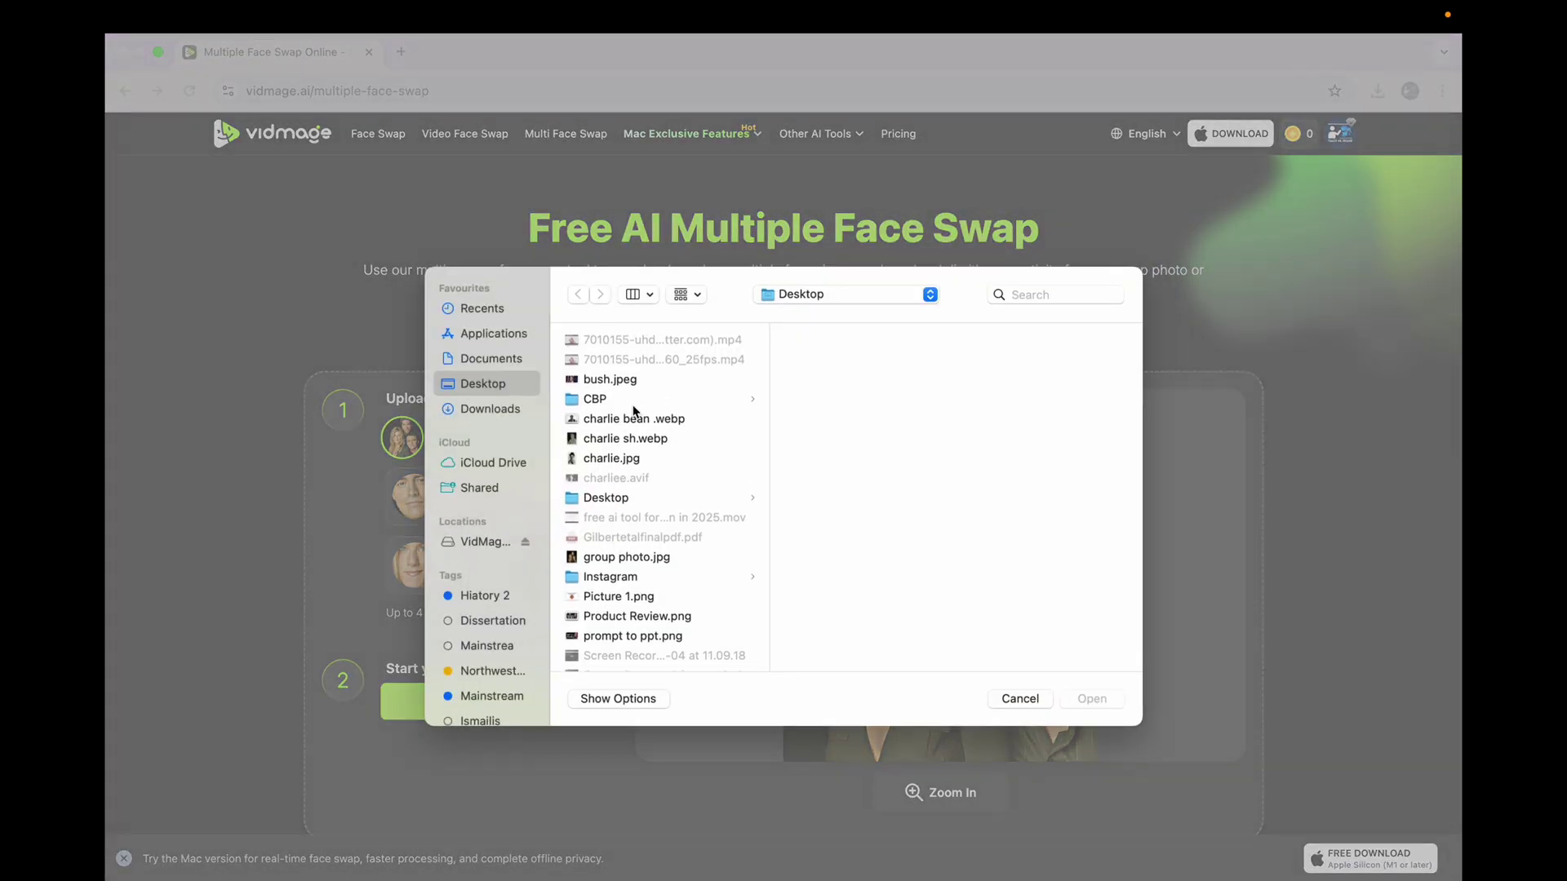
{"action": "left_click", "coordinate": [620, 377]}
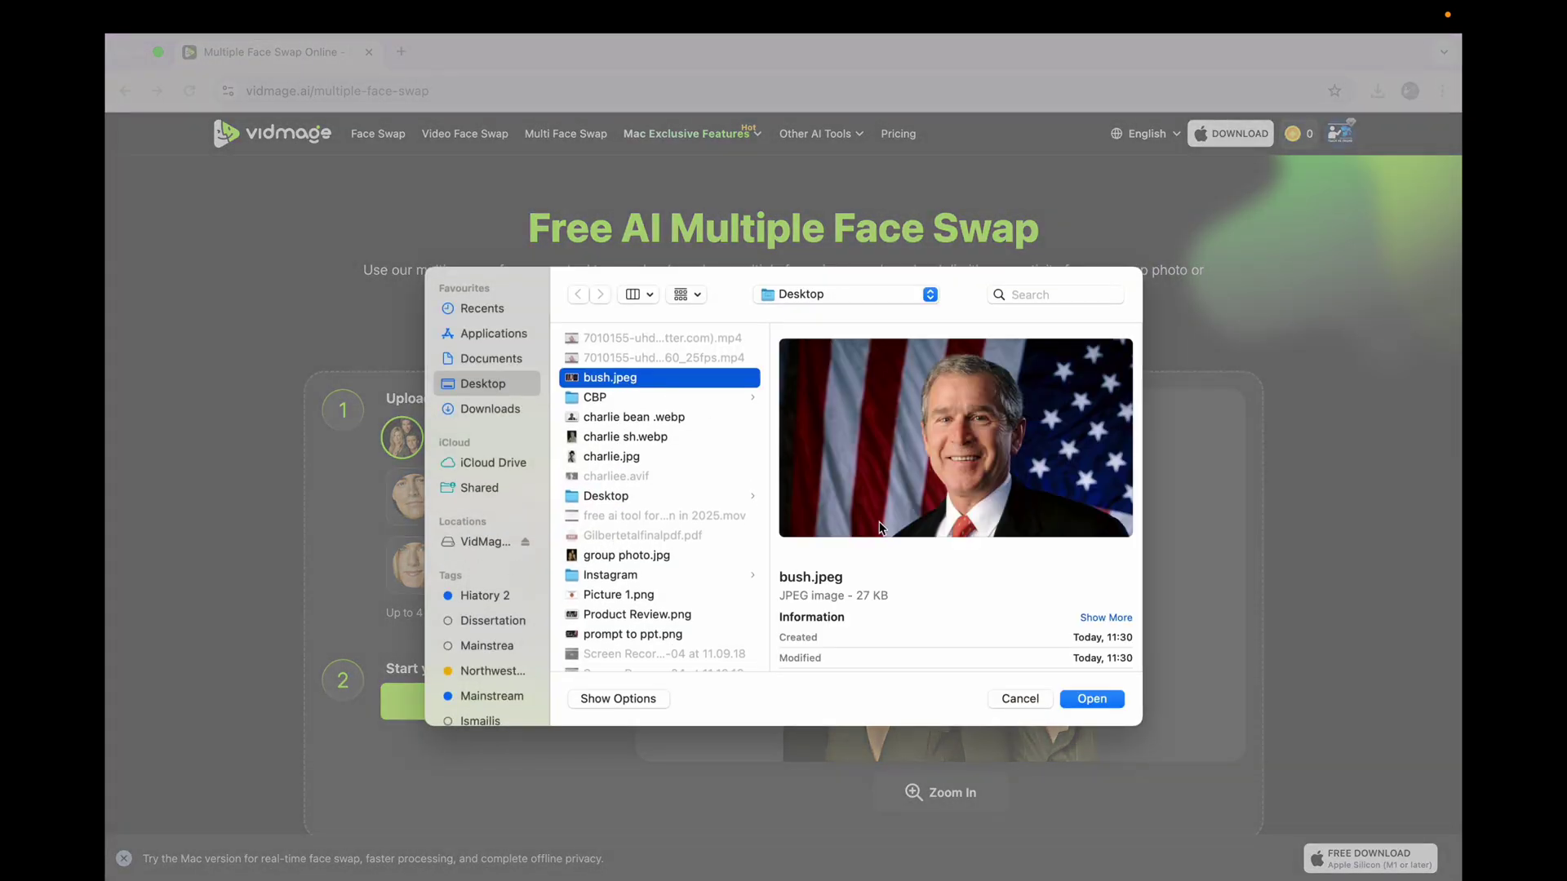
{"action": "left_click", "coordinate": [1070, 694]}
{"action": "left_click", "coordinate": [482, 704]}
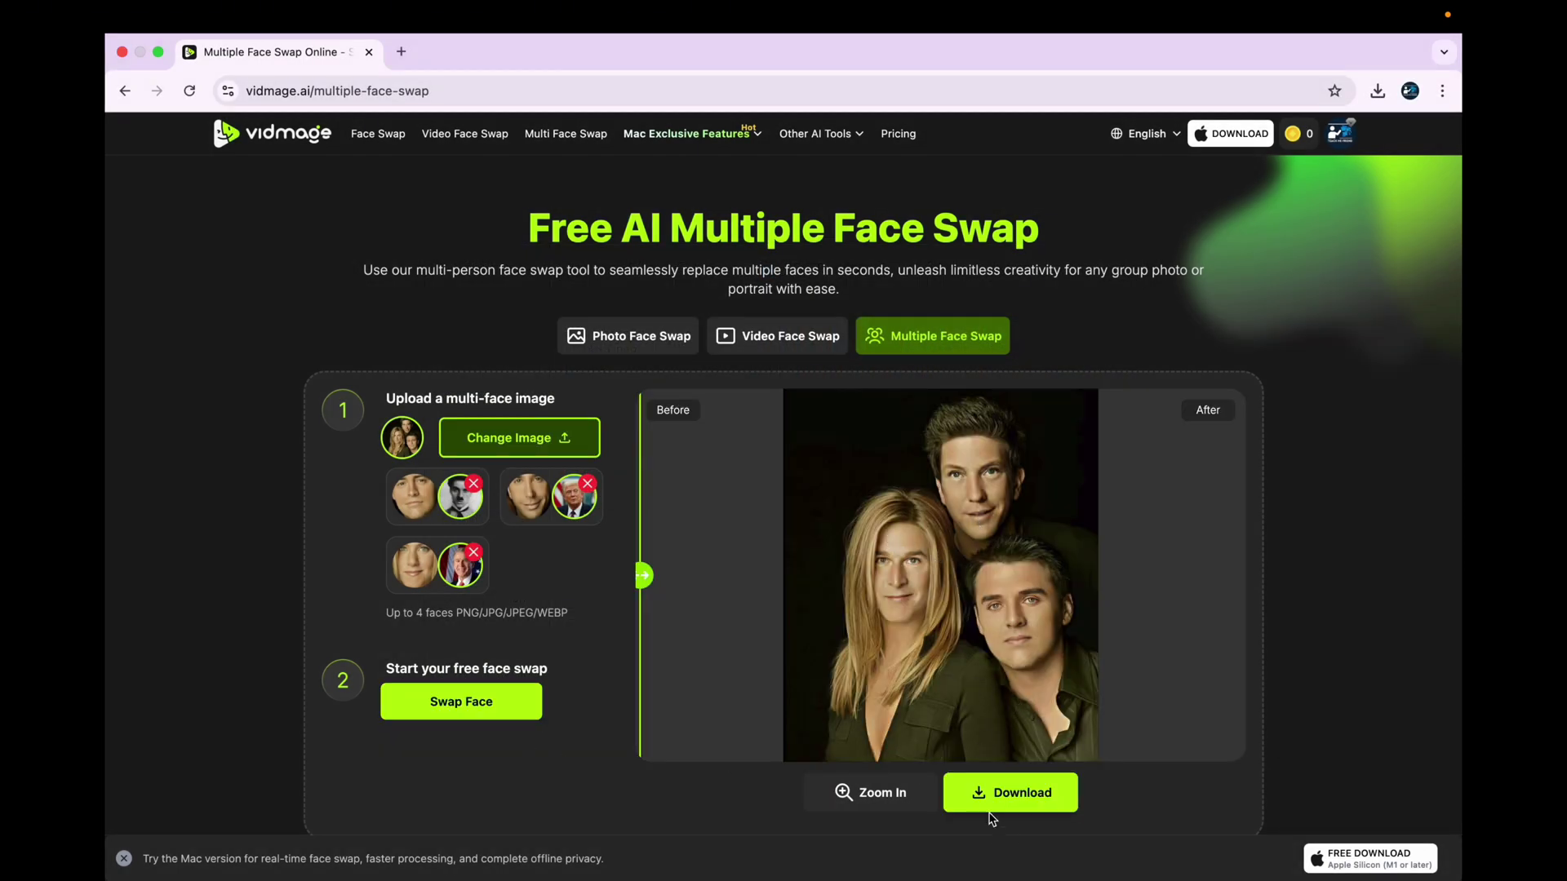
- Review the swapped group photo's before/after result, then return to the vidmage.ai home page
{"action": "mouse_move", "coordinate": [814, 140]}
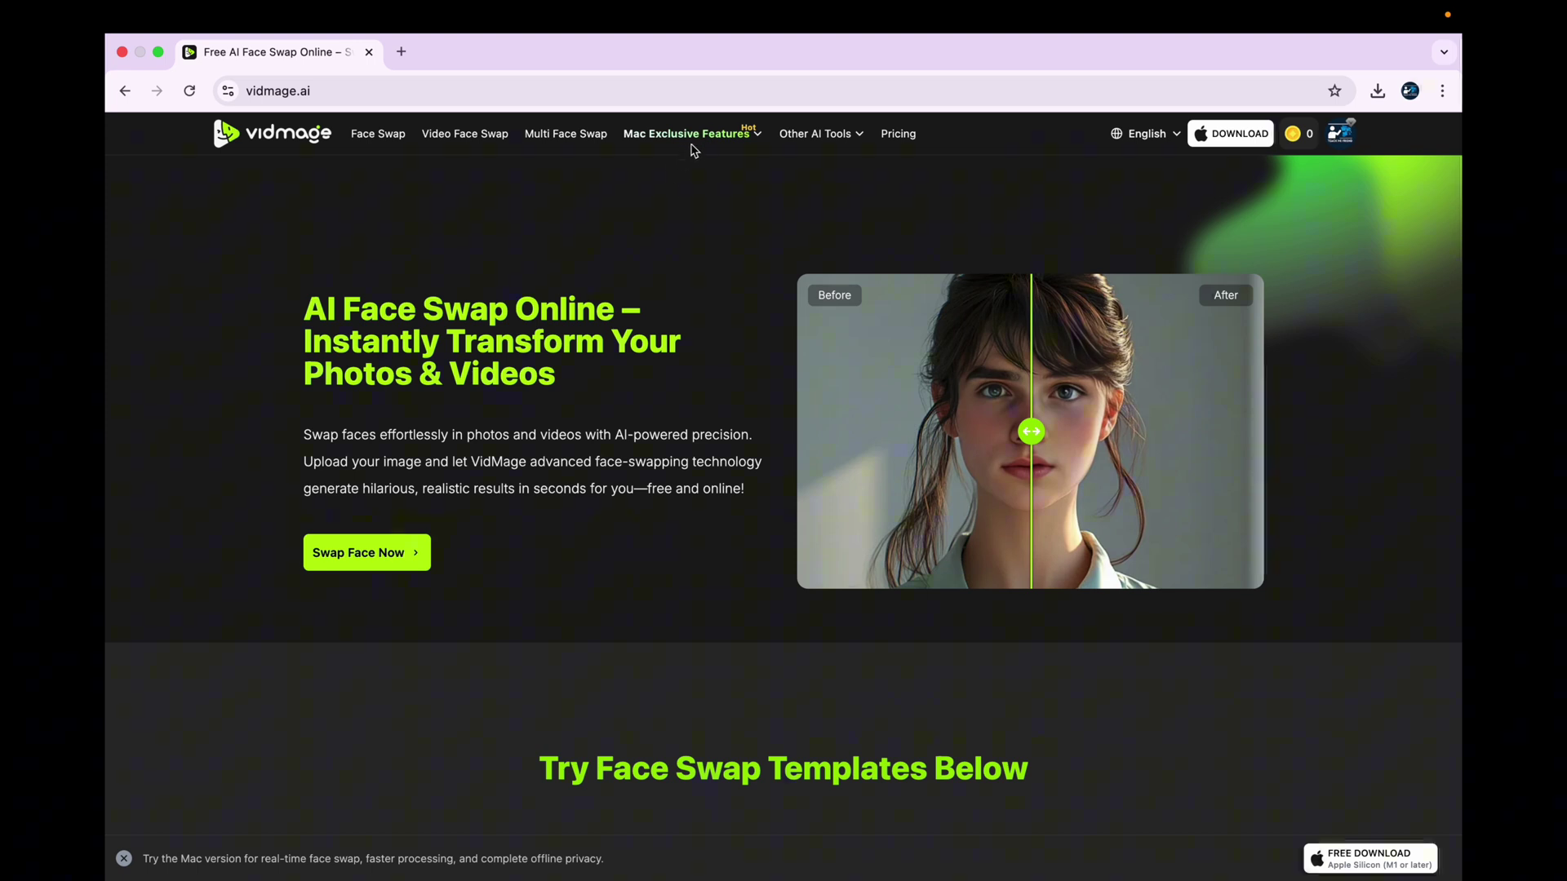
- Open Facial Feature Swap from Mac Exclusive Features in a new tab, staying on the home tab
{"action": "mouse_move", "coordinate": [689, 137]}
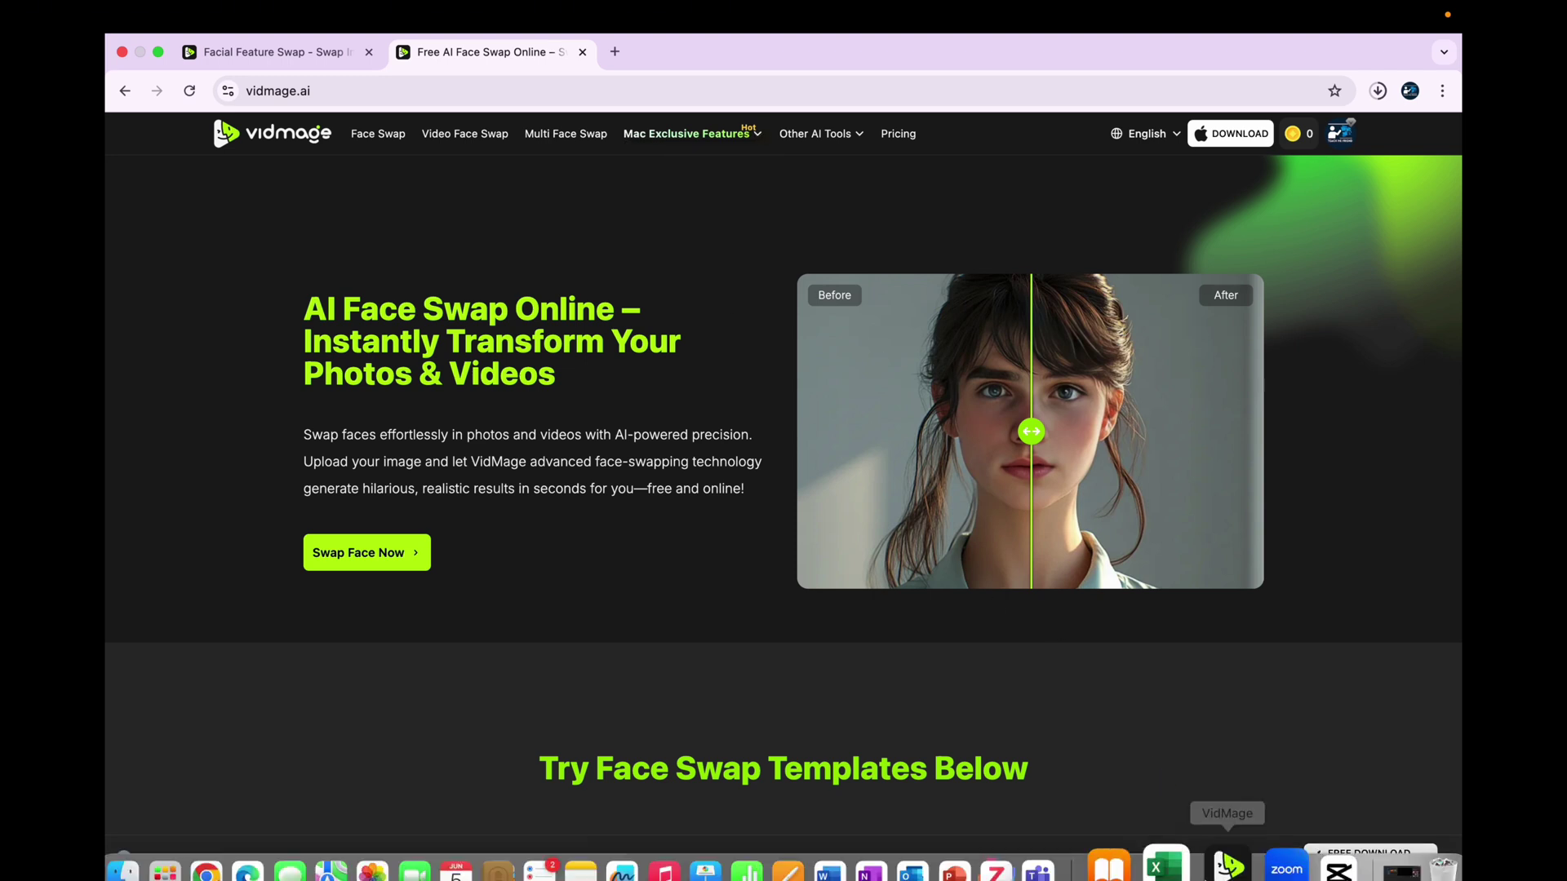
- Launch the VidMage Mac app and import the 7010155-uhd hiker MP4
{"action": "left_click", "coordinate": [1213, 845]}
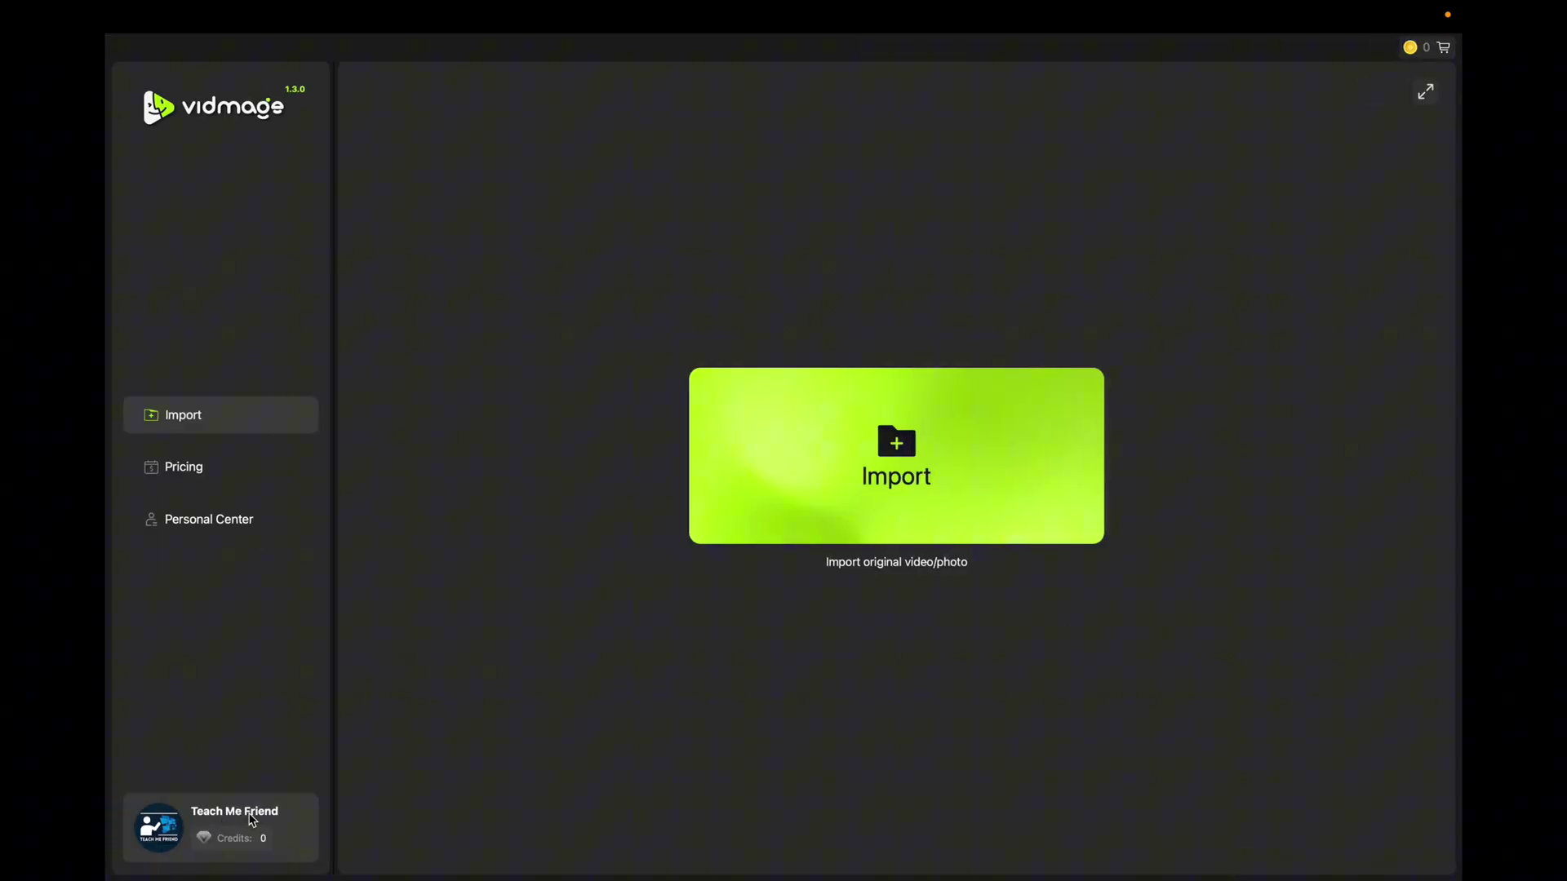
{"action": "left_click", "coordinate": [896, 470]}
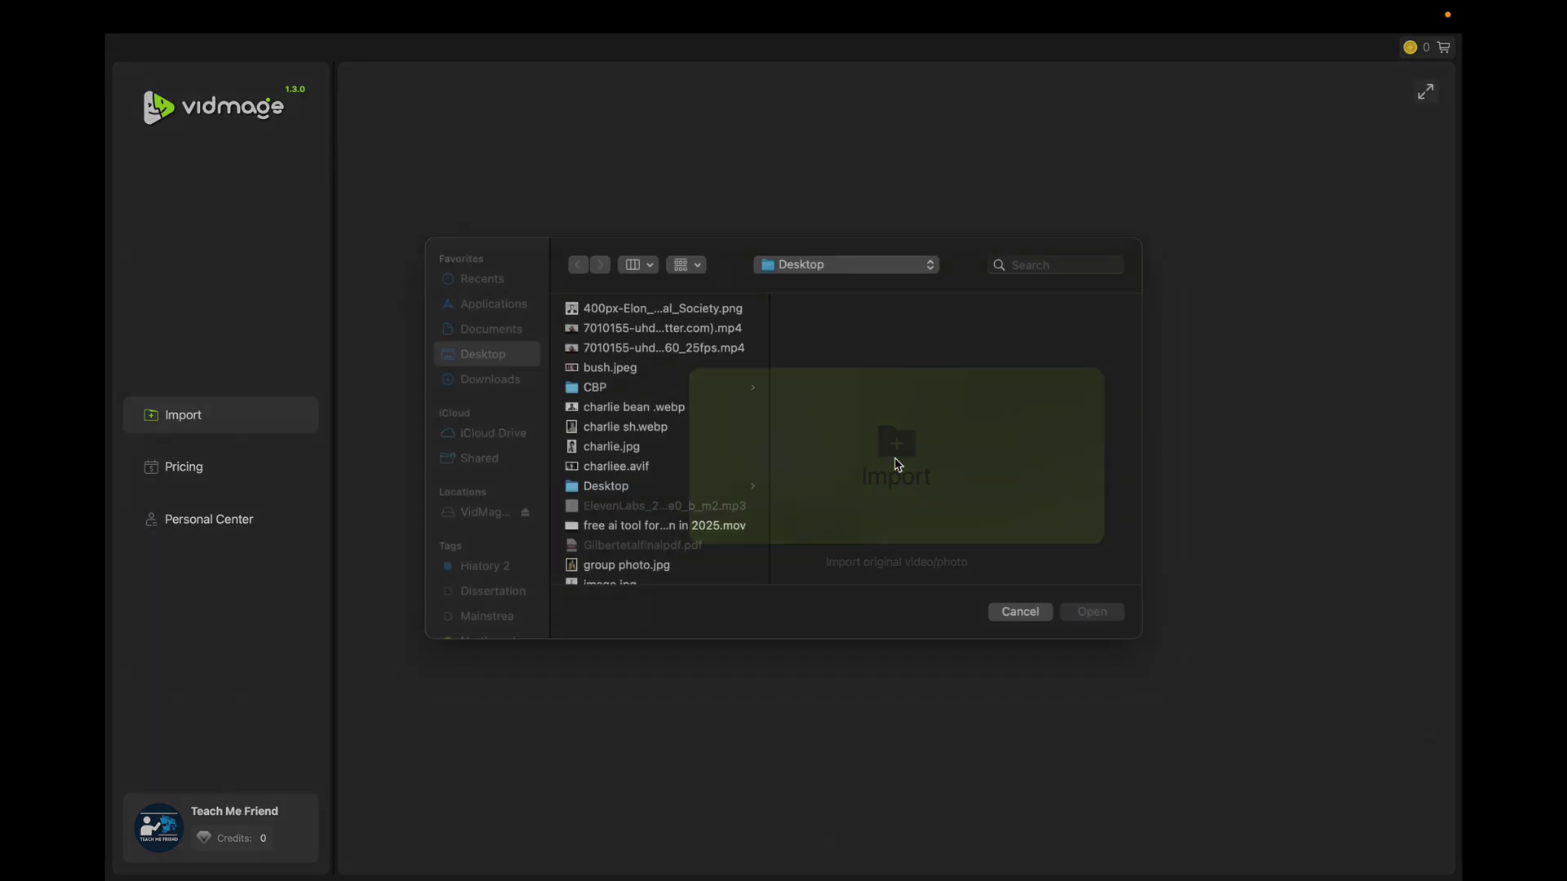
{"action": "left_click", "coordinate": [686, 351]}
{"action": "double_click", "coordinate": [686, 350]}
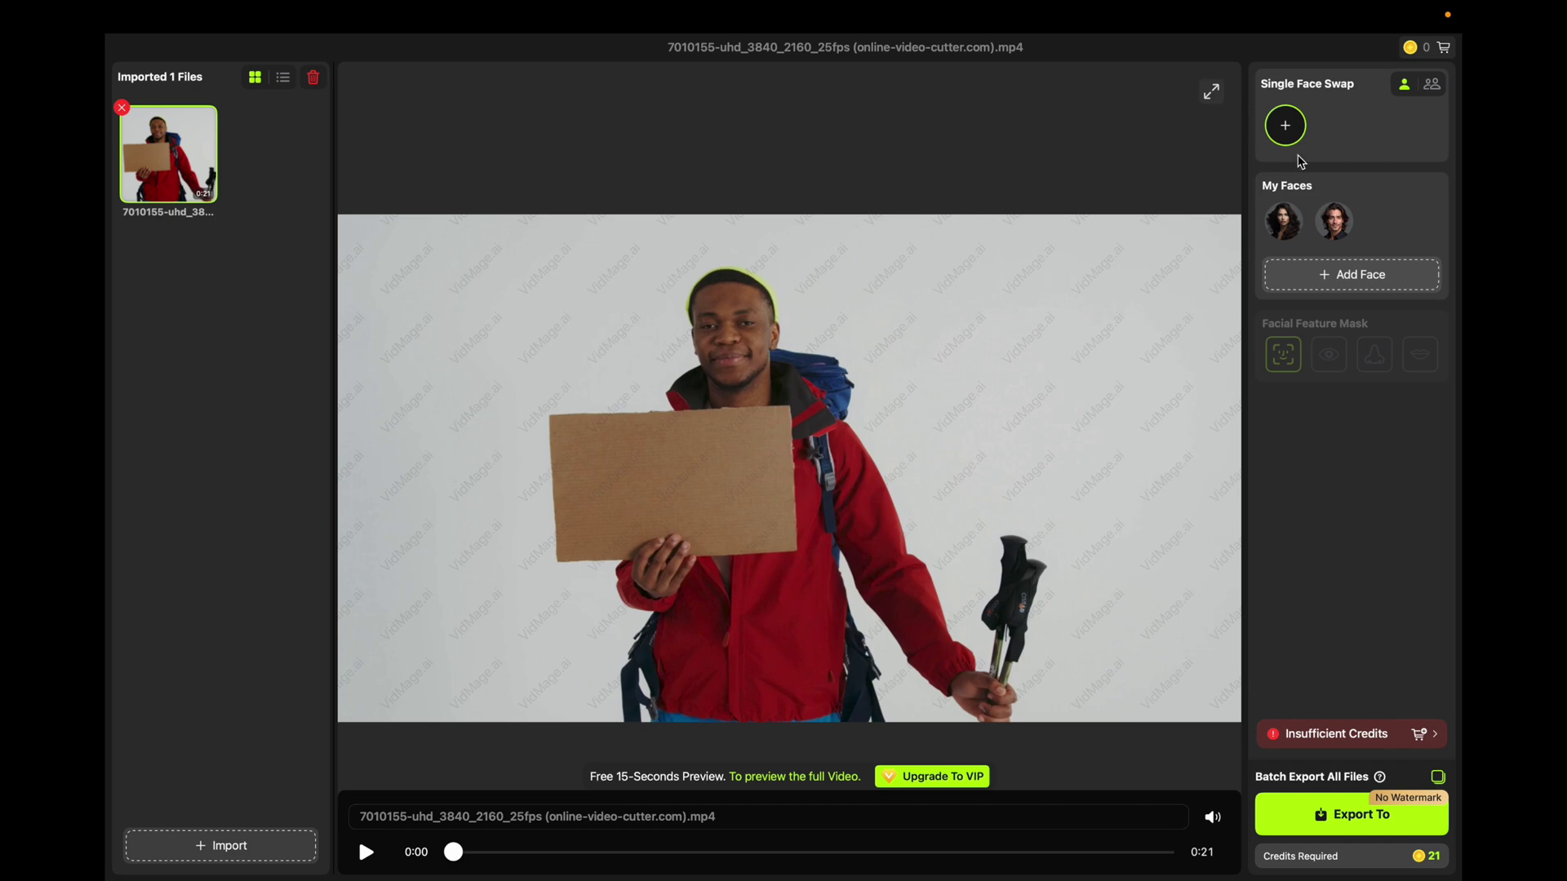
- Preview the first saved face, then swap in the second face with the whole-face mask
{"action": "left_click", "coordinate": [1283, 222]}
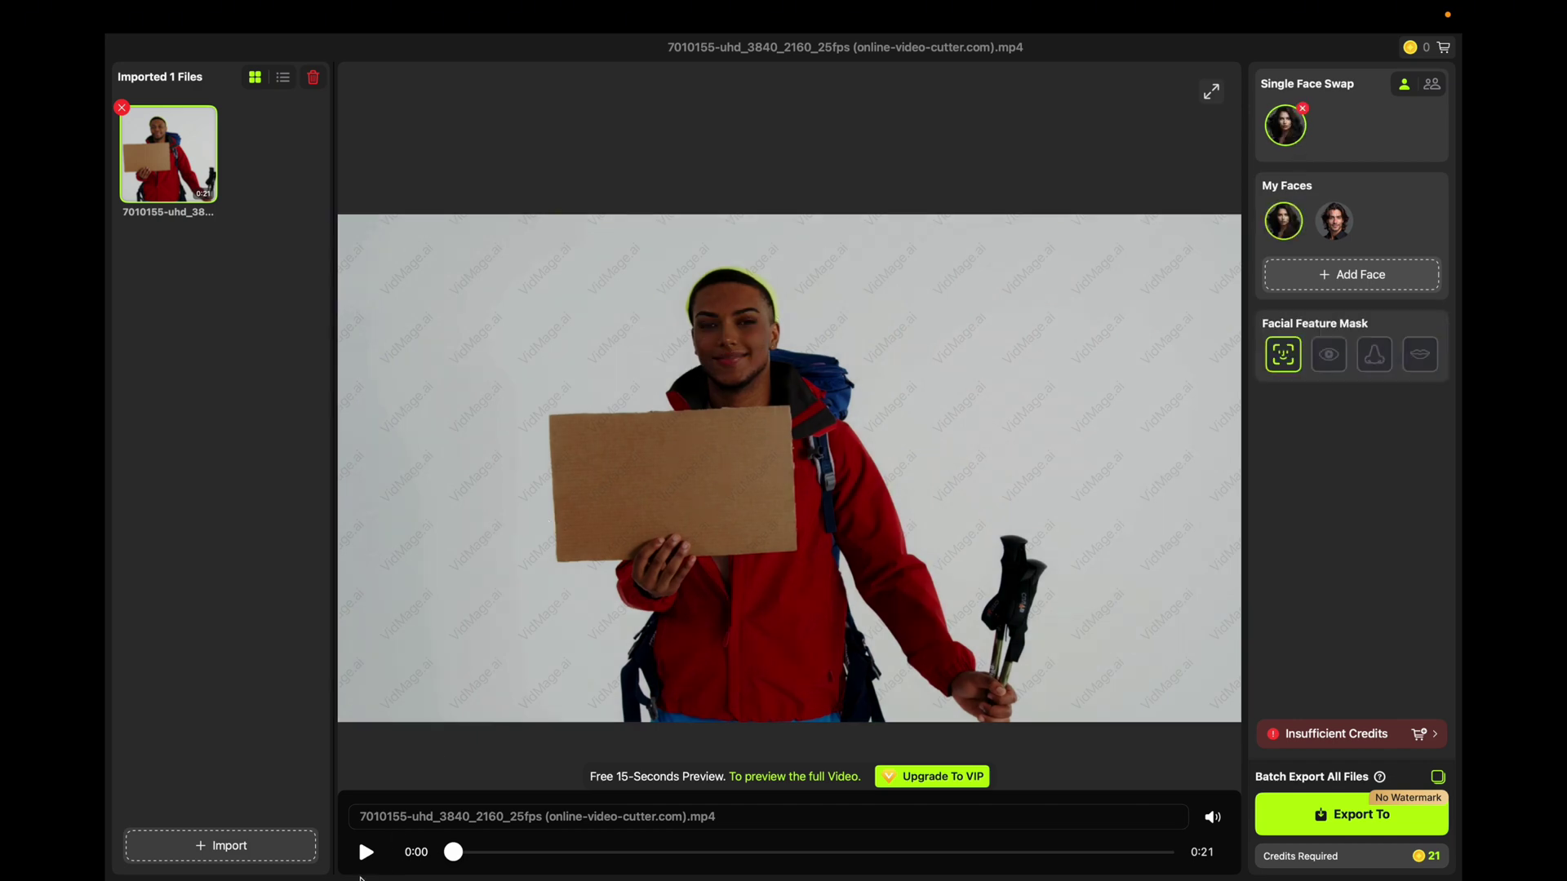
{"action": "left_click", "coordinate": [365, 853]}
{"action": "left_click", "coordinate": [1339, 219]}
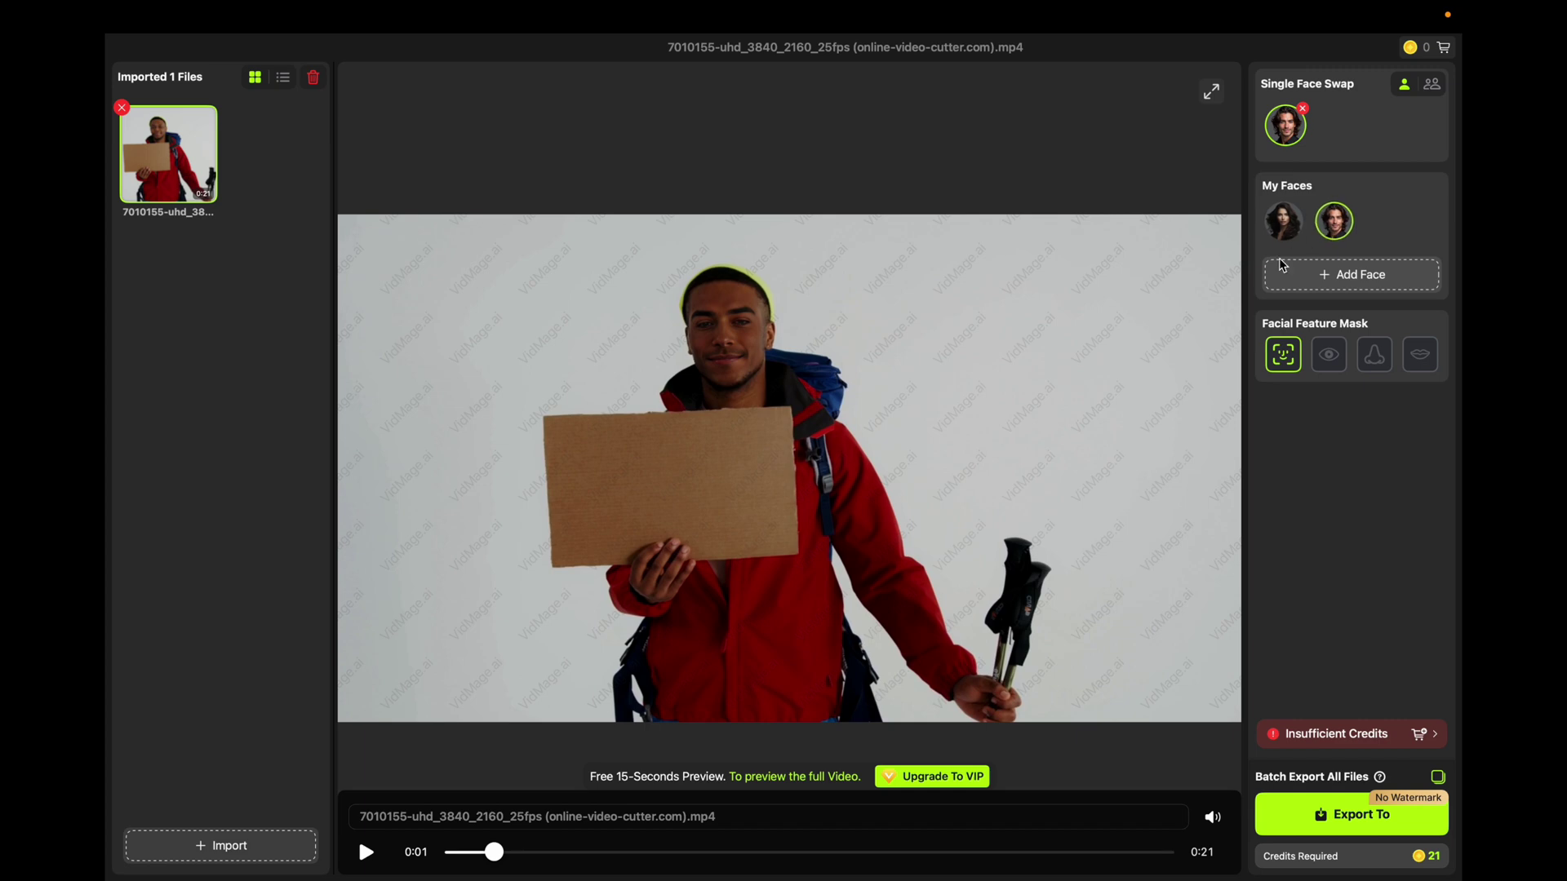
{"action": "left_click", "coordinate": [1287, 364]}
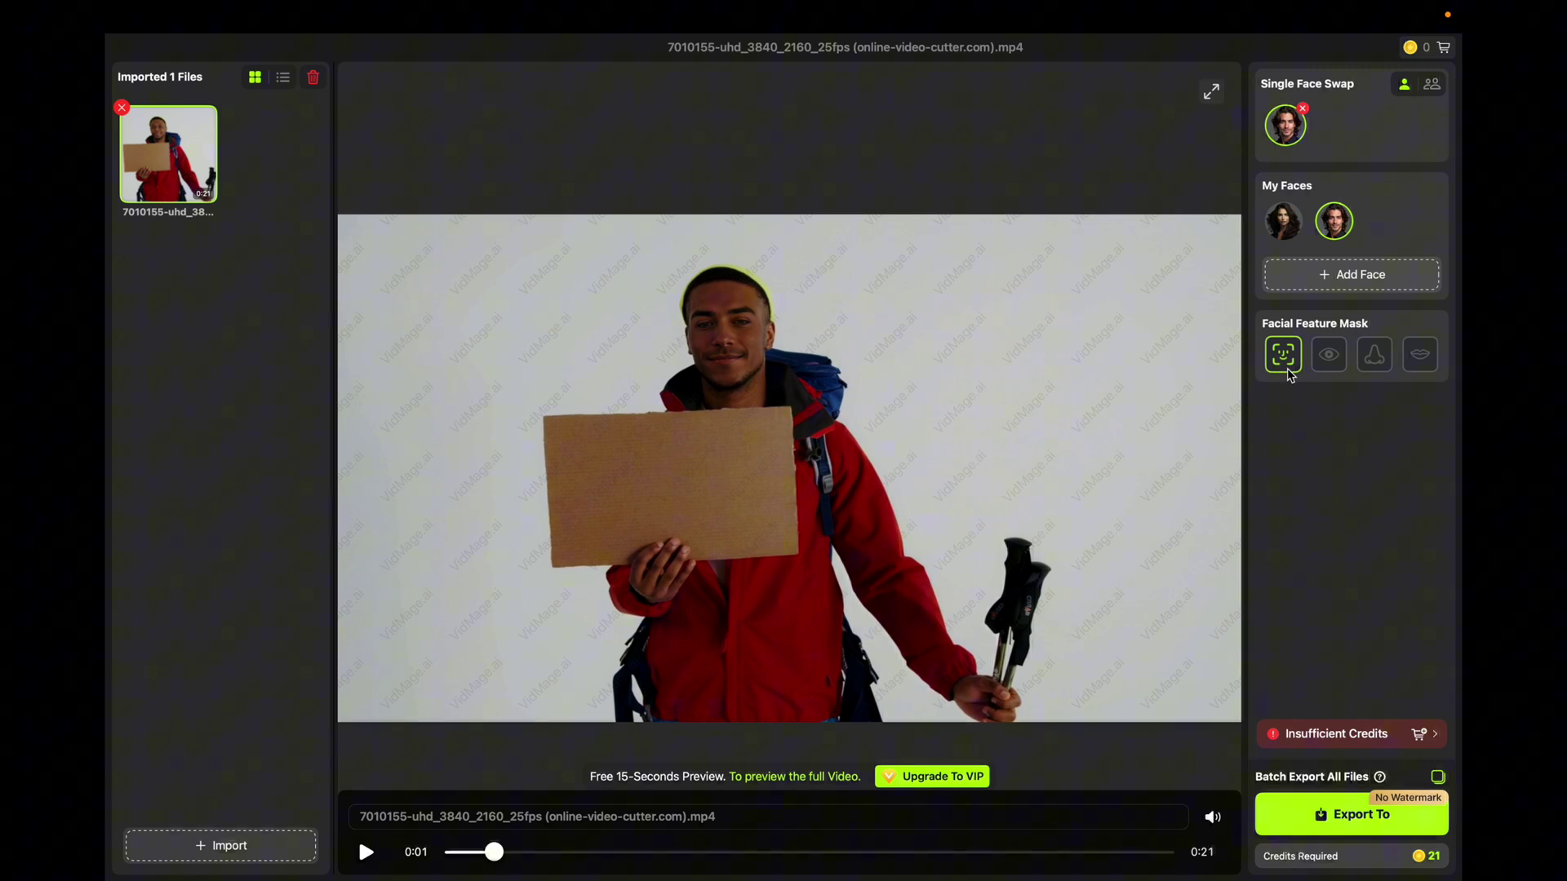
- Toggle the eye, nose and lip masks, pick the woman's face, then enter Multi Face Swap
{"action": "left_click", "coordinate": [1340, 359]}
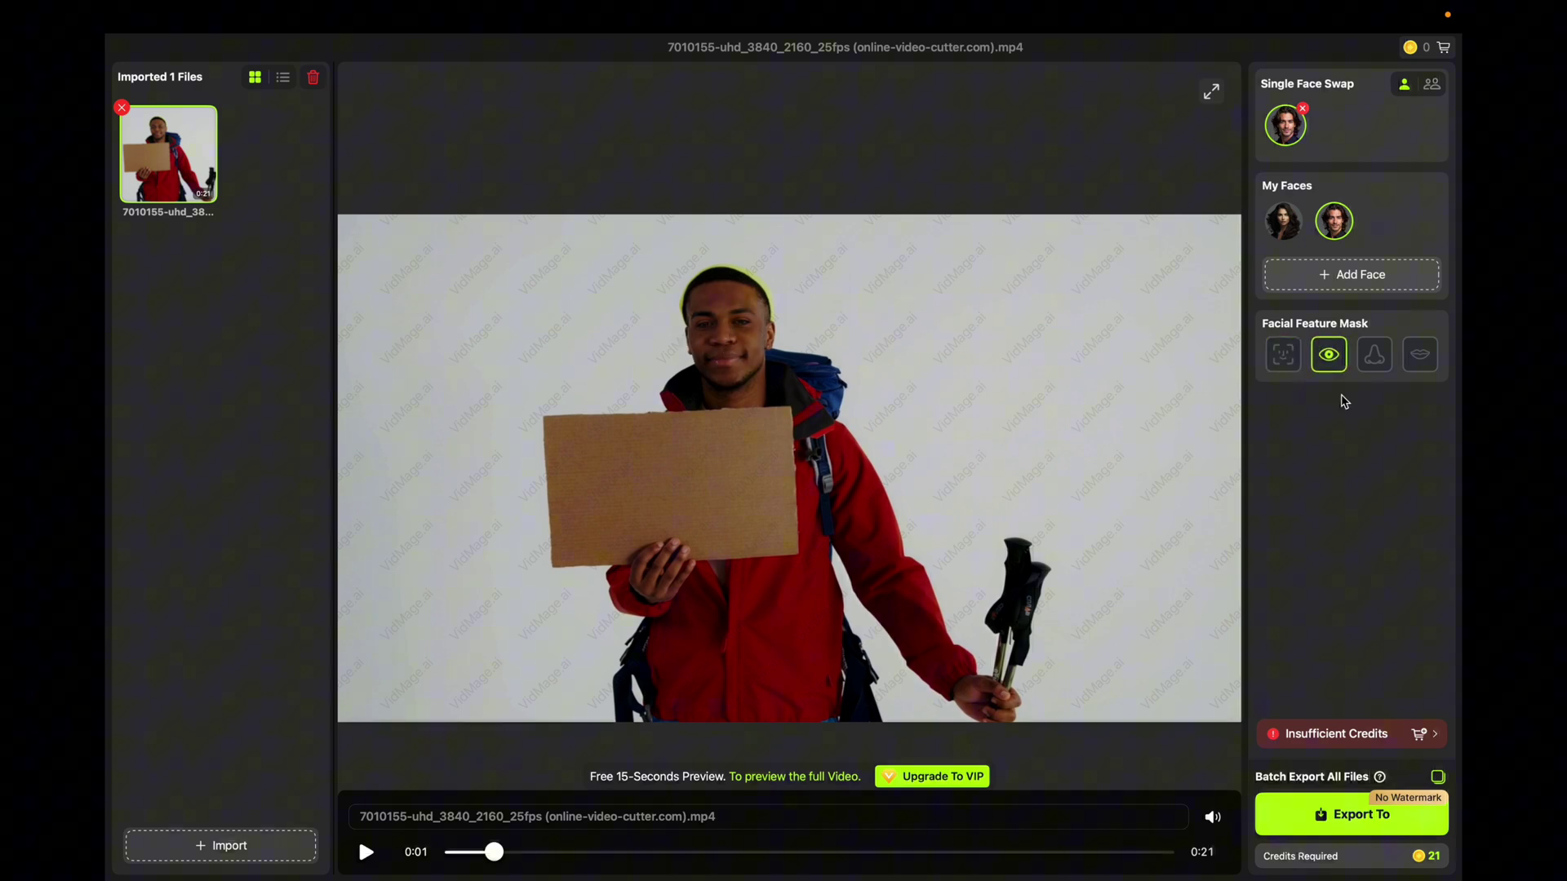
{"action": "left_click", "coordinate": [1376, 362]}
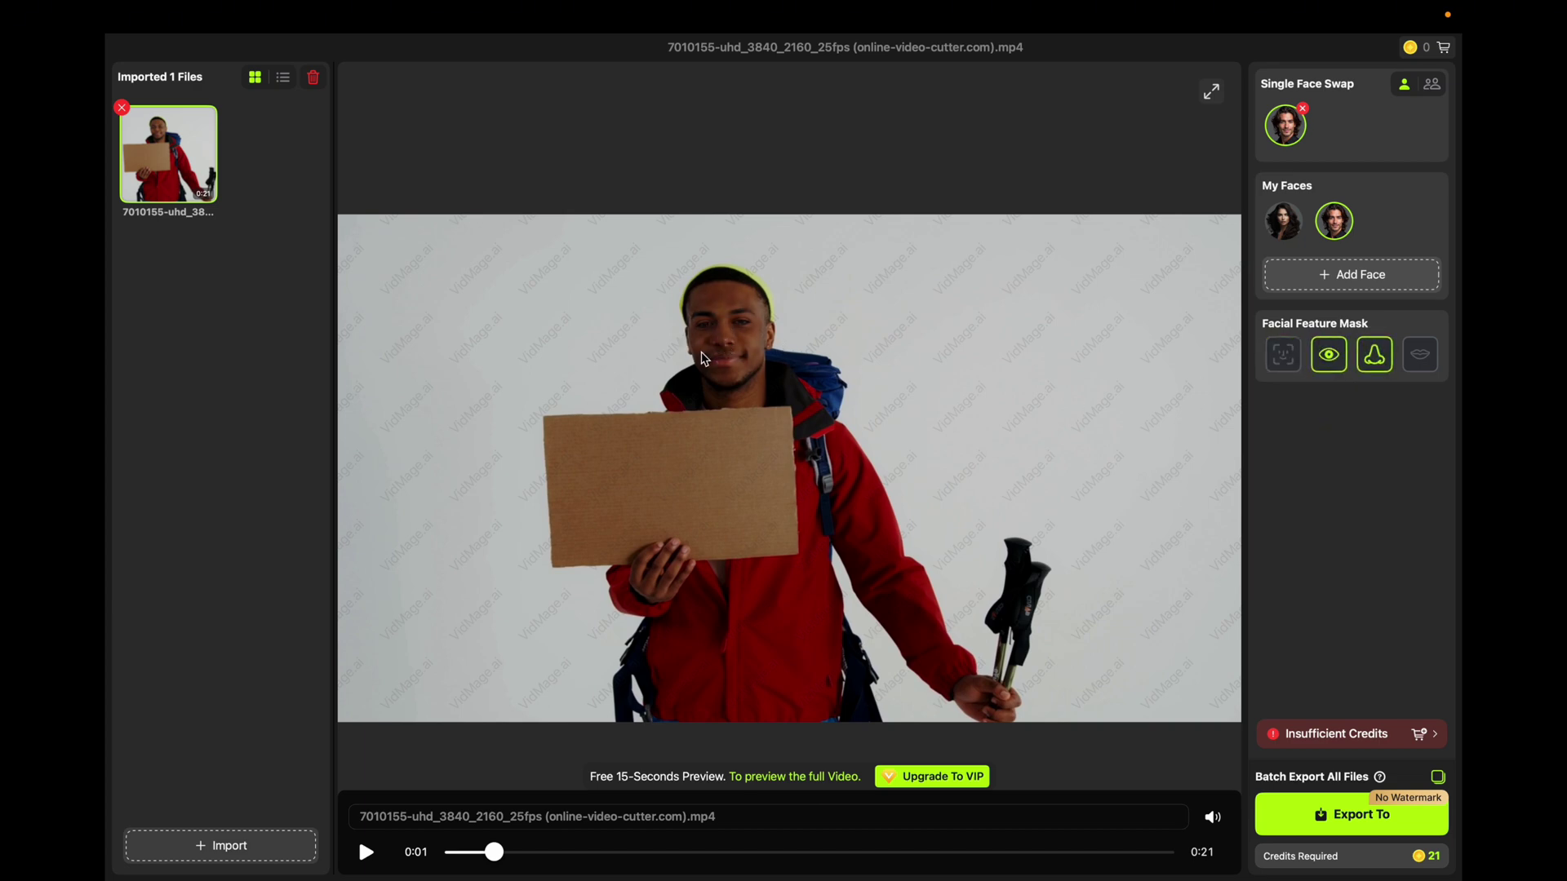
{"action": "left_click", "coordinate": [1420, 355]}
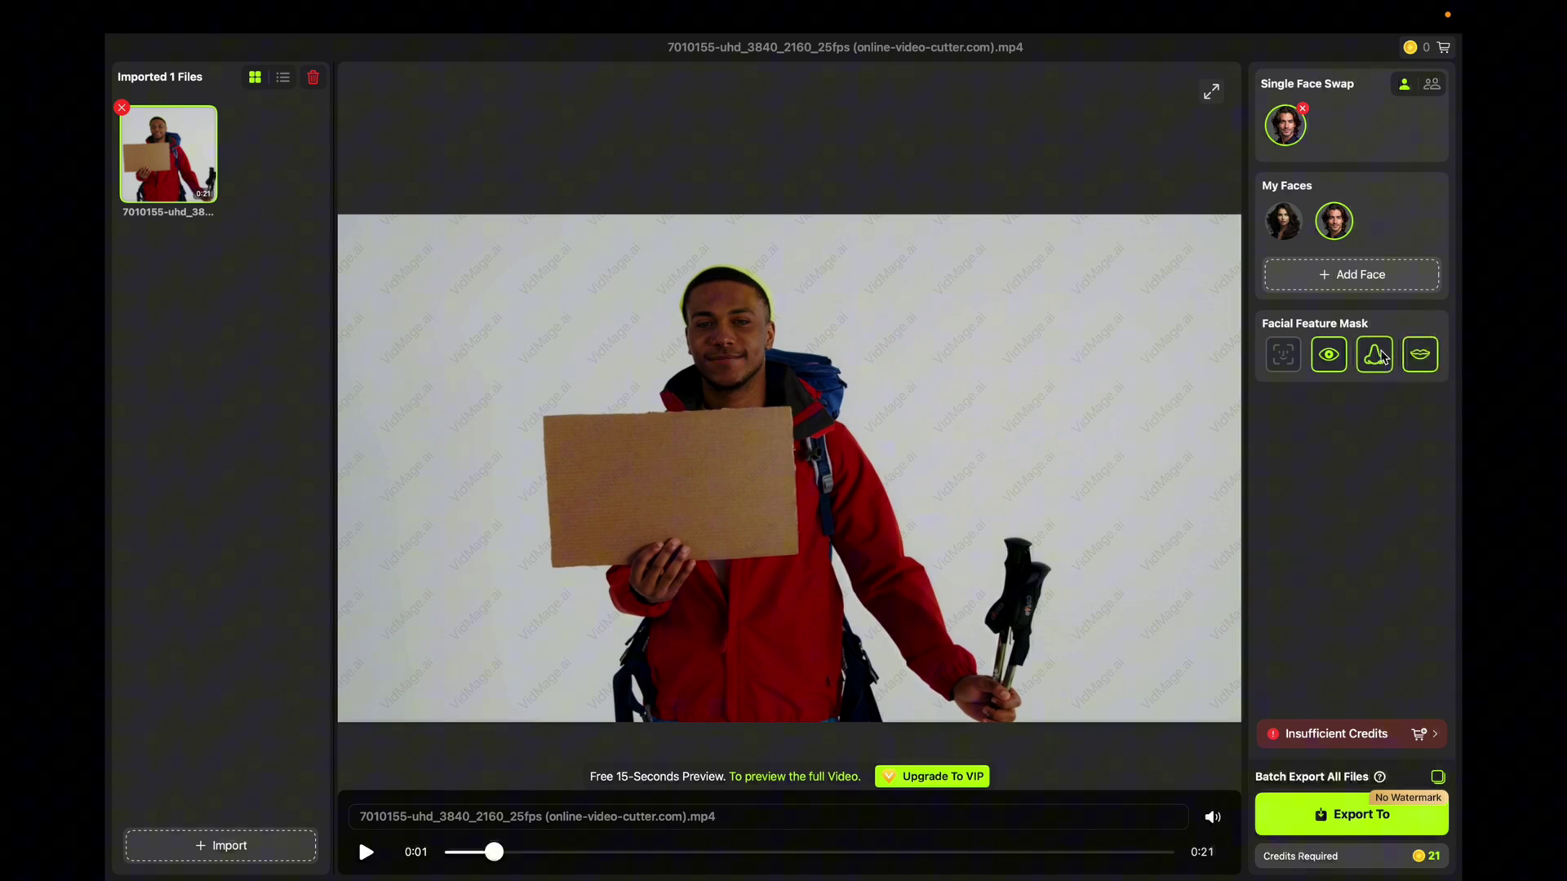
{"action": "left_click", "coordinate": [1374, 356]}
{"action": "left_click", "coordinate": [1331, 362]}
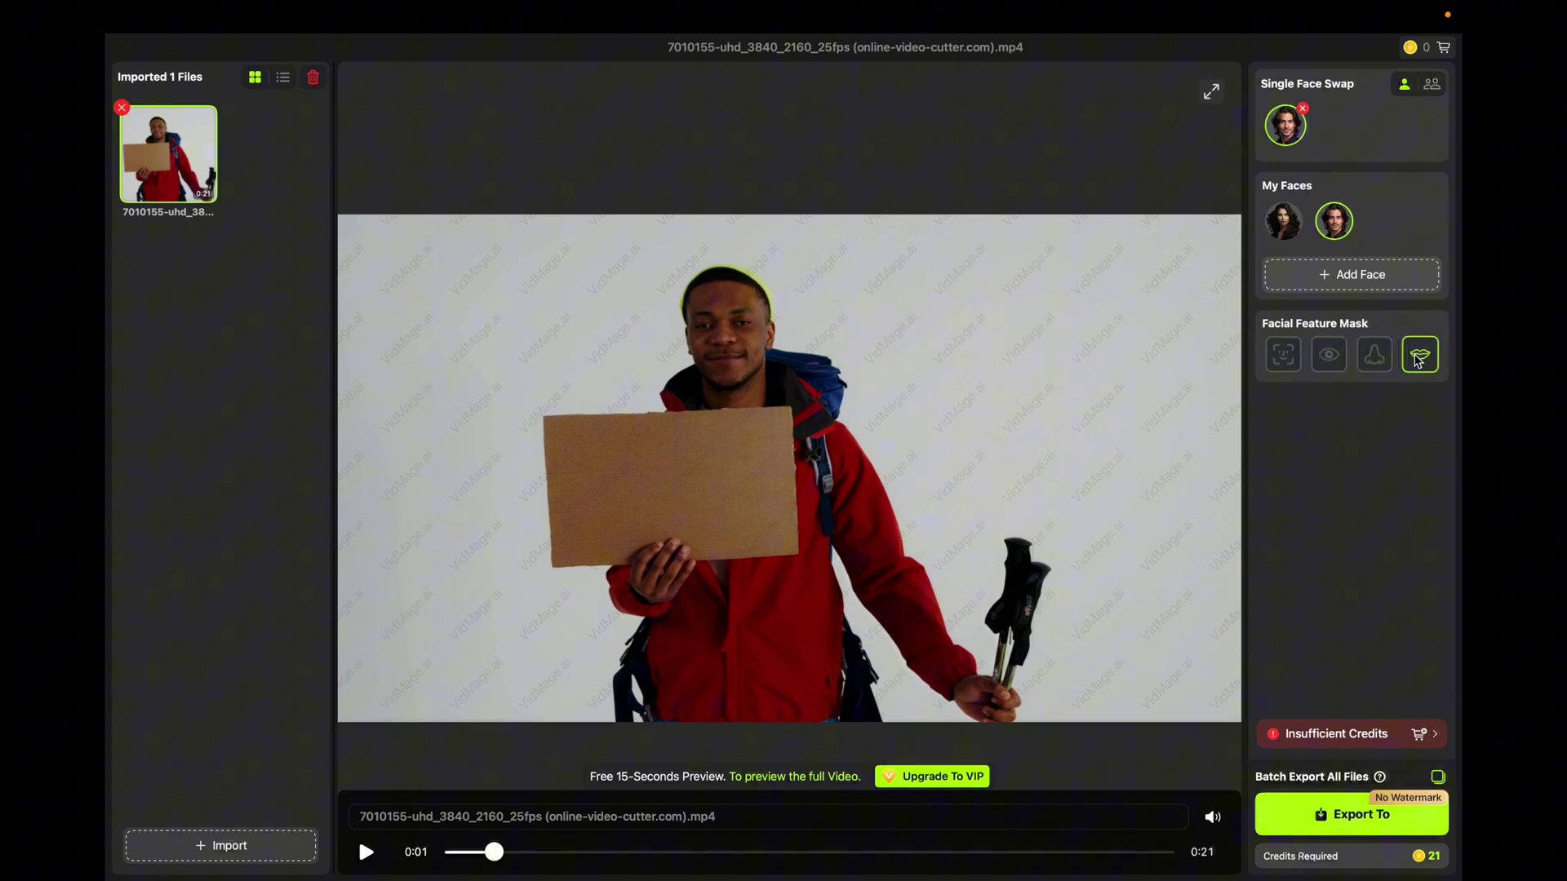
{"action": "left_click", "coordinate": [1287, 230]}
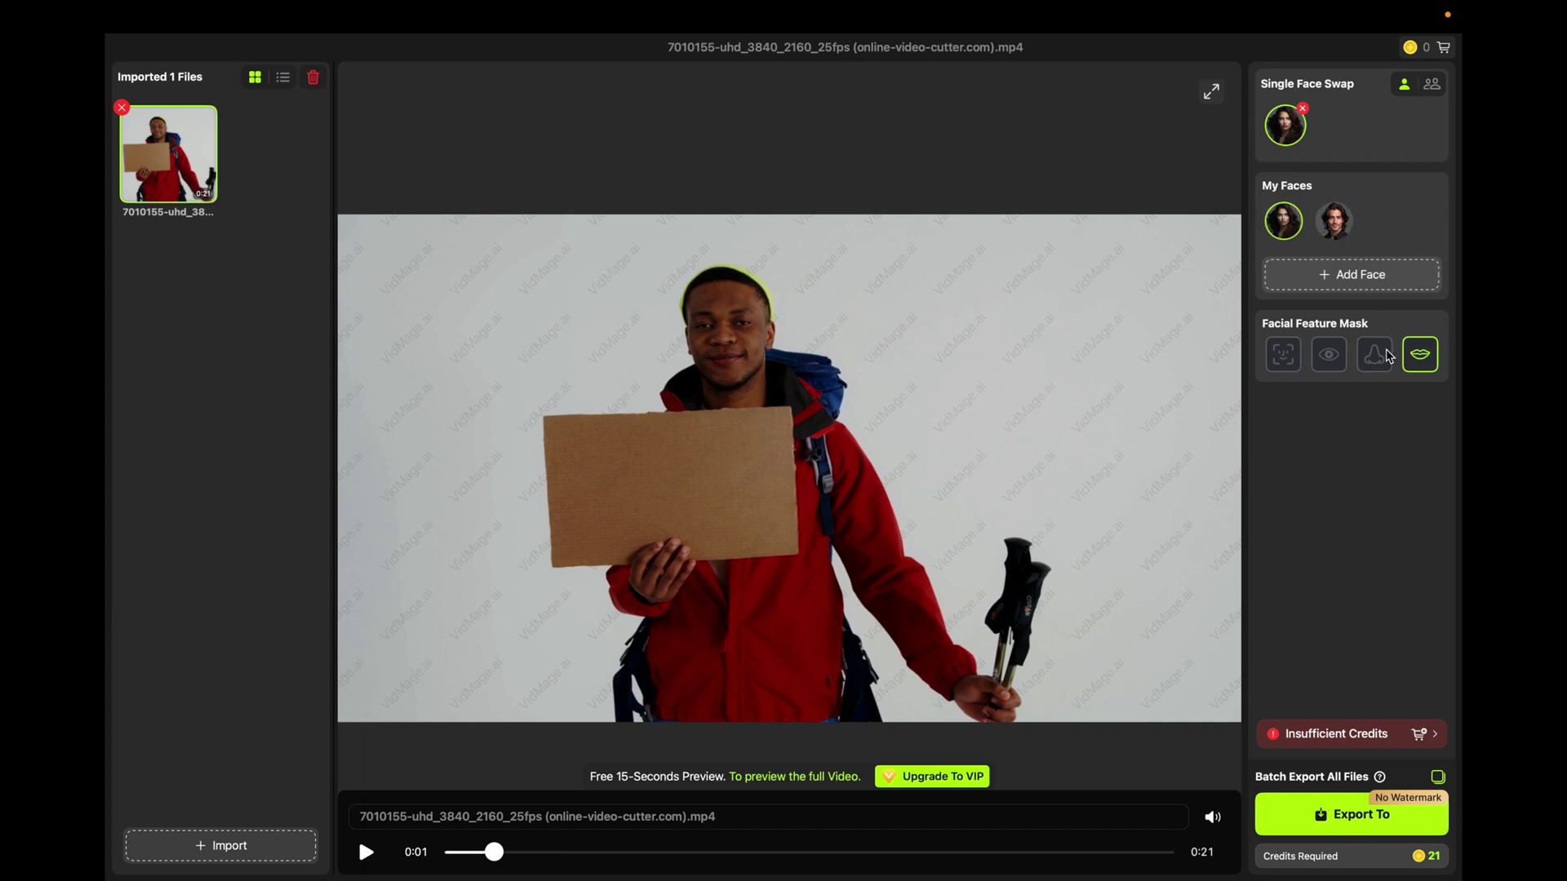
{"action": "left_click", "coordinate": [1433, 87]}
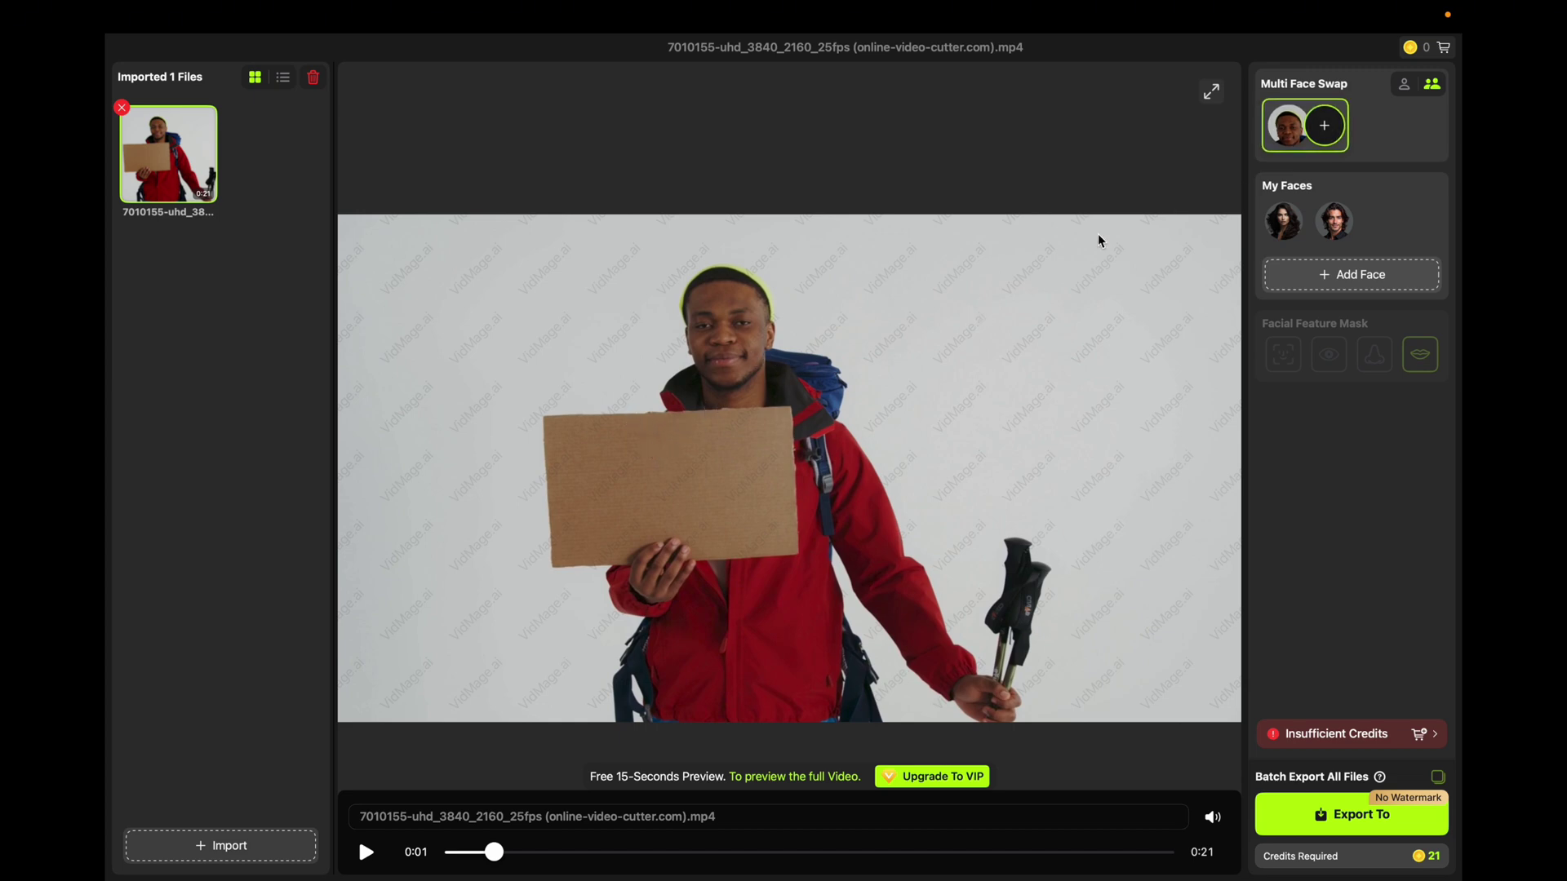
- Pair the first saved portrait with the hiker's detected face, skipping the file picker
{"action": "left_click", "coordinate": [1323, 125]}
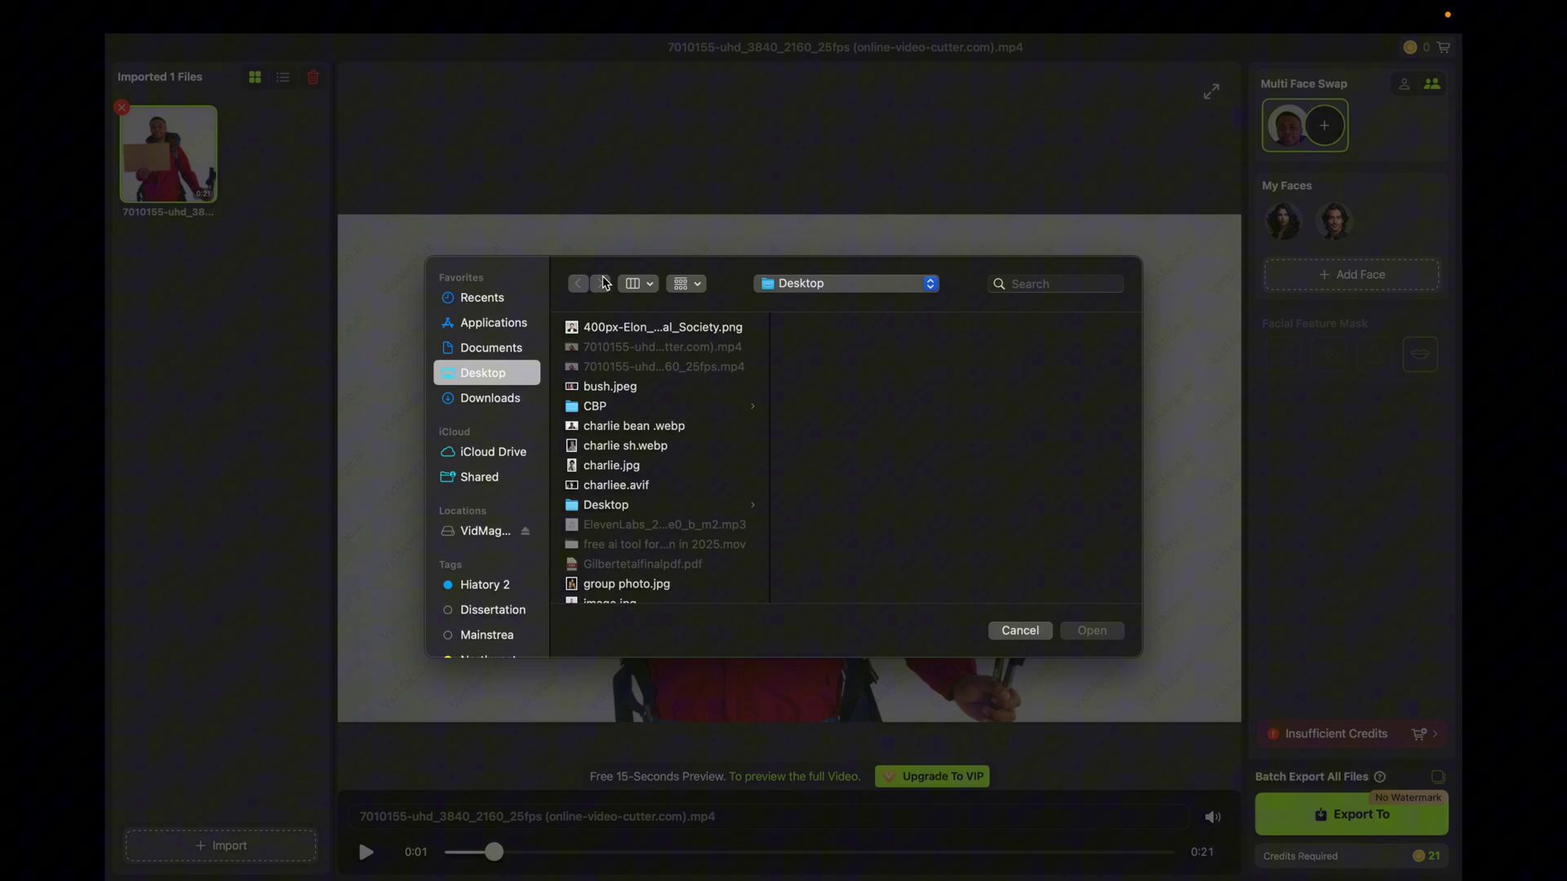
{"action": "left_click", "coordinate": [1018, 630]}
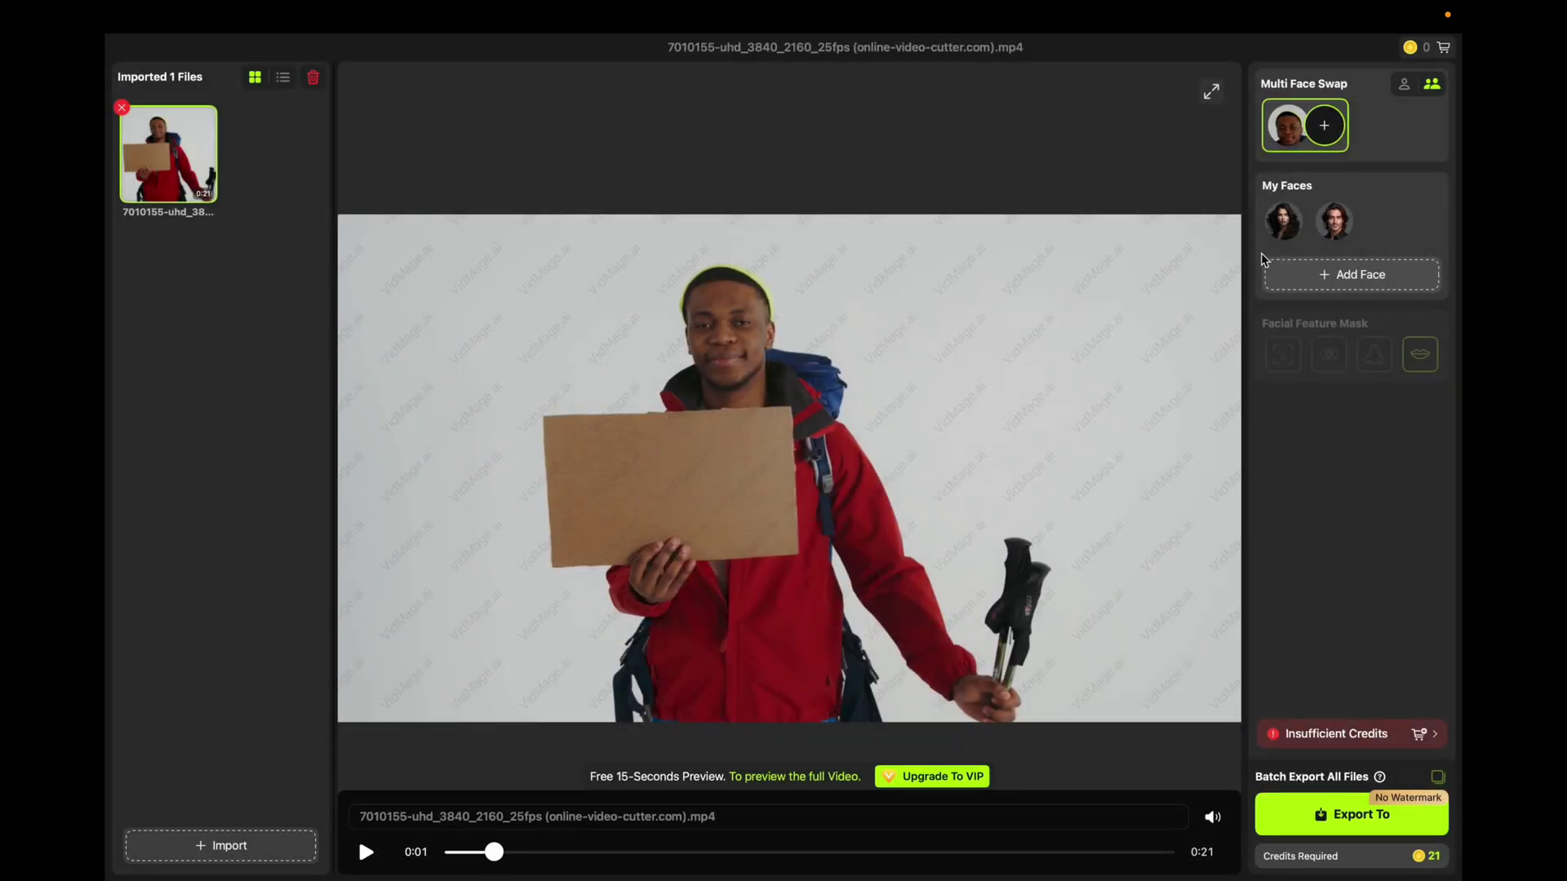
{"action": "left_click", "coordinate": [1284, 227]}
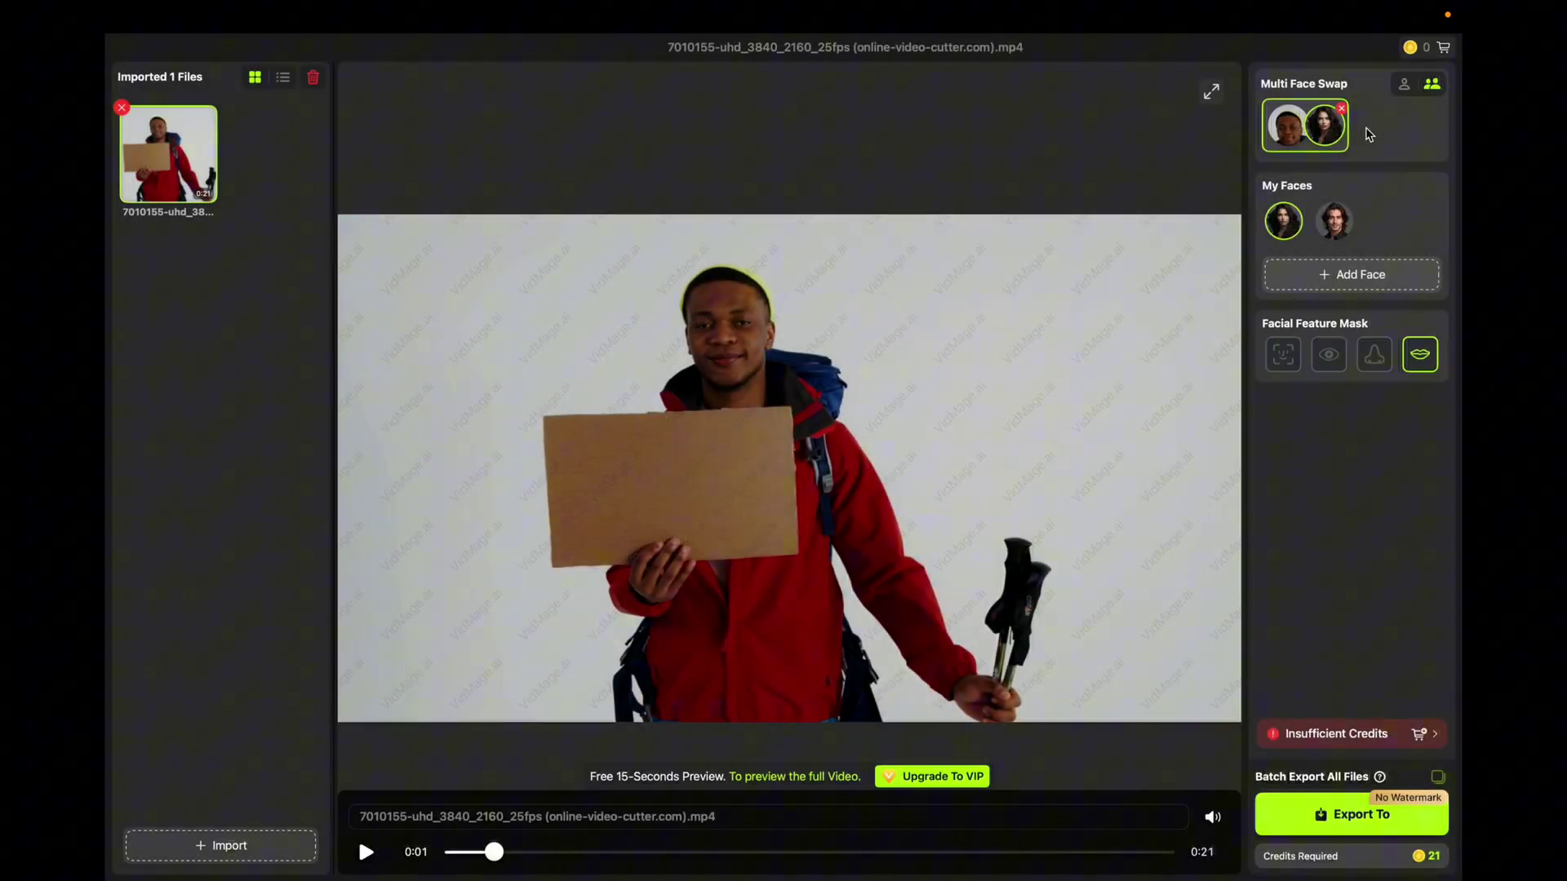